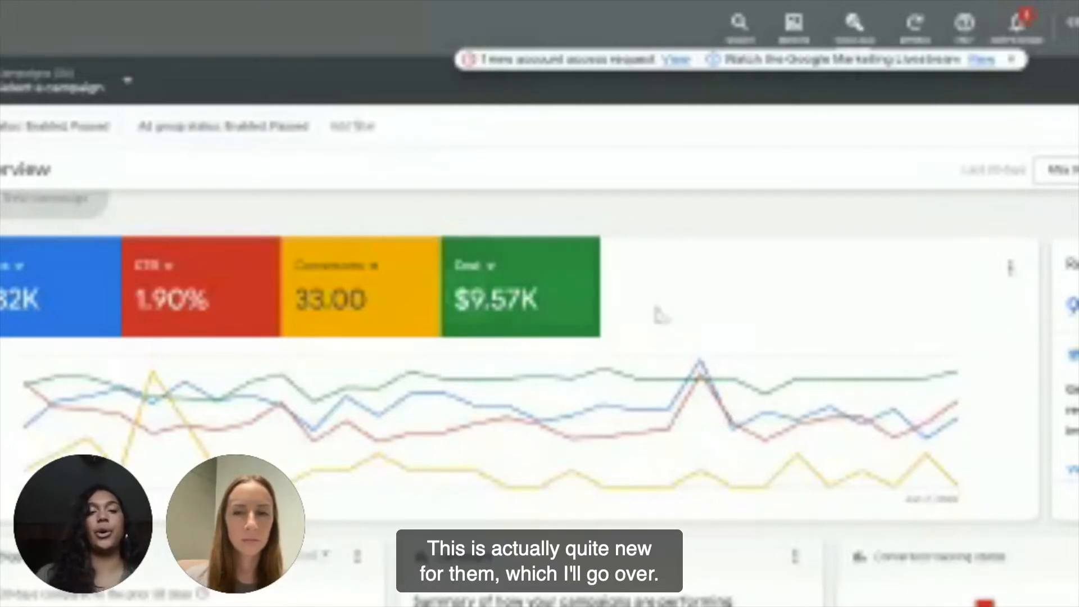
# Step: Dismiss the notification banner about the account access request and the Google Marketing Livestream
pyautogui.click(329, 303)
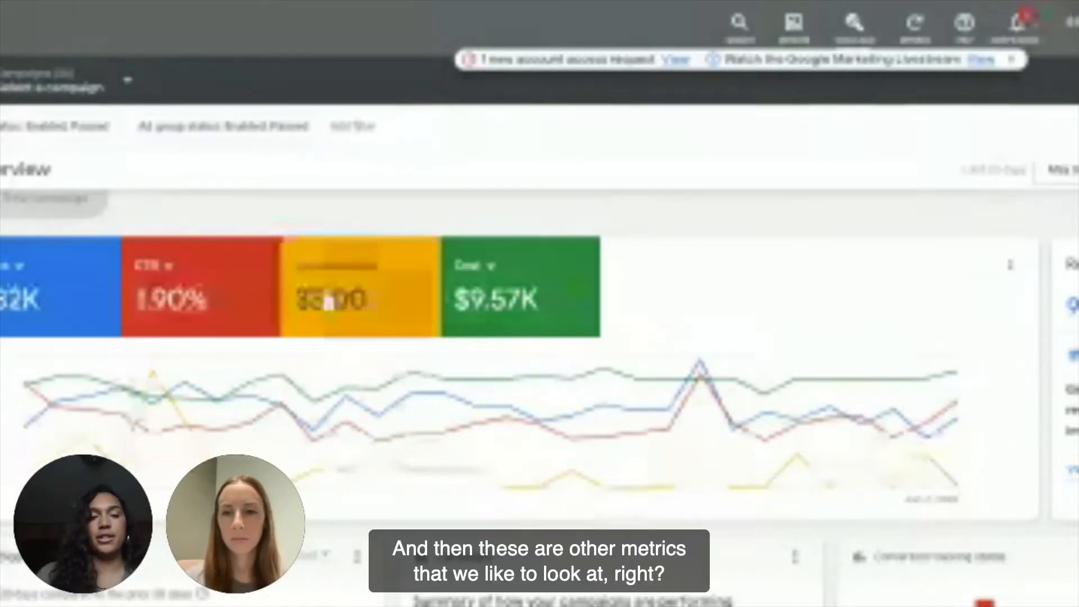
pyautogui.click(326, 299)
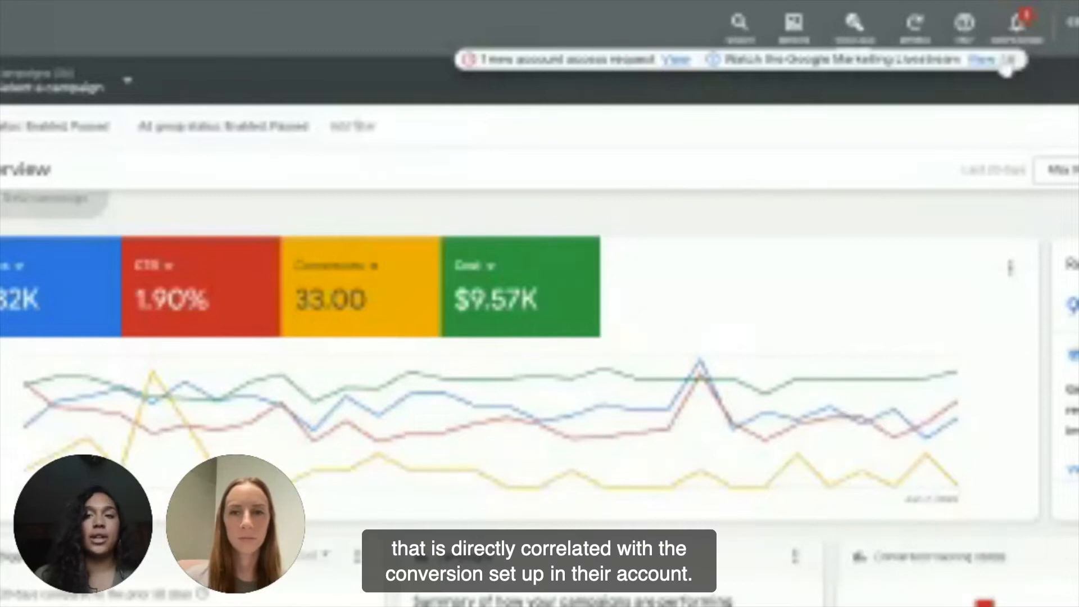
pyautogui.click(1007, 62)
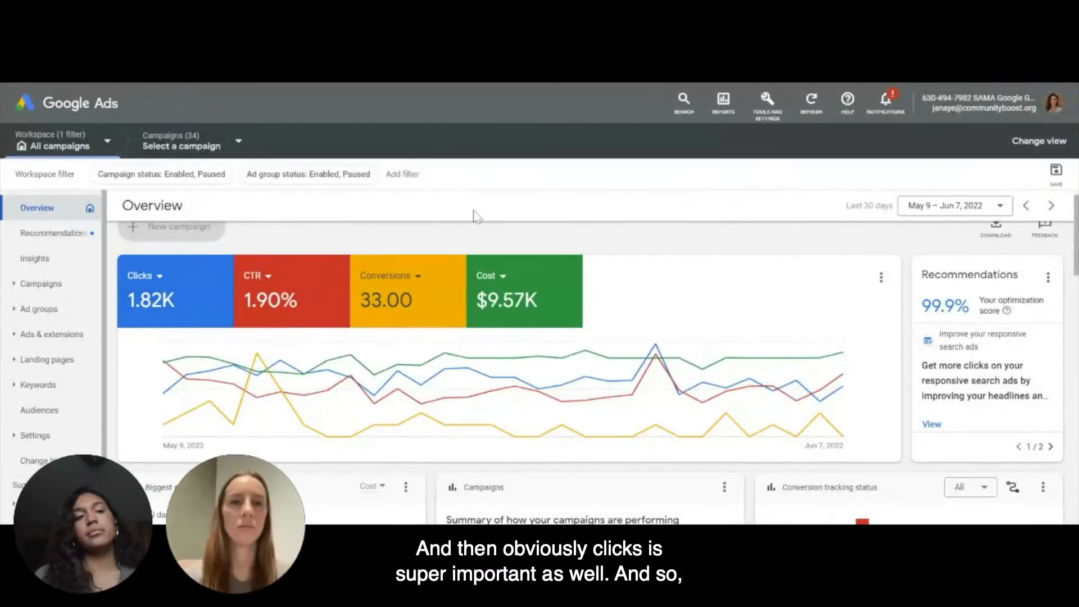
# Step: Set the overview's date range to All time and show the performance chart by month
pyautogui.click(906, 217)
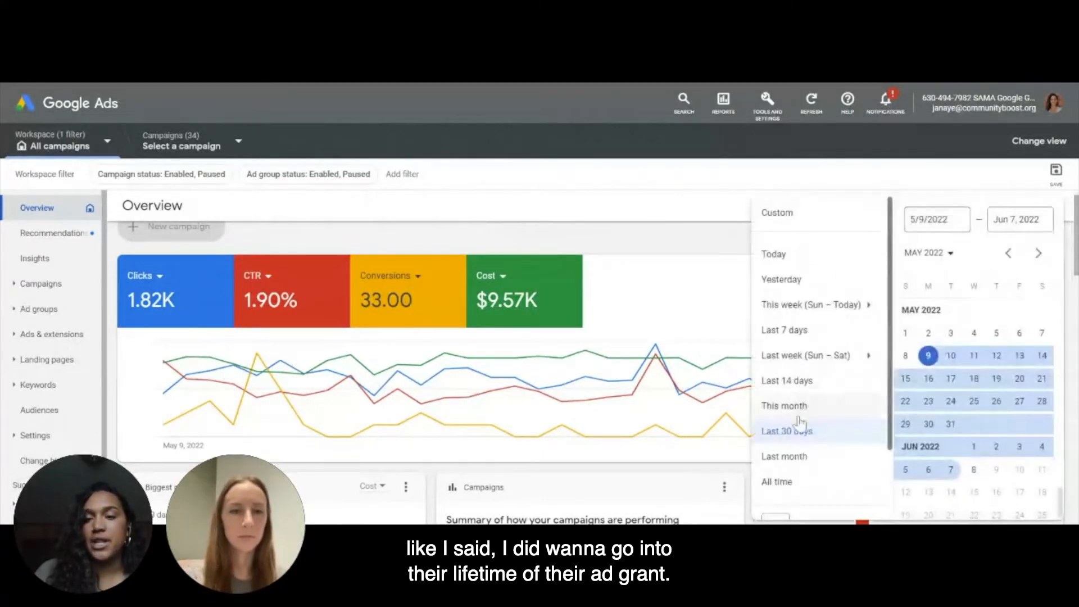
pyautogui.click(792, 483)
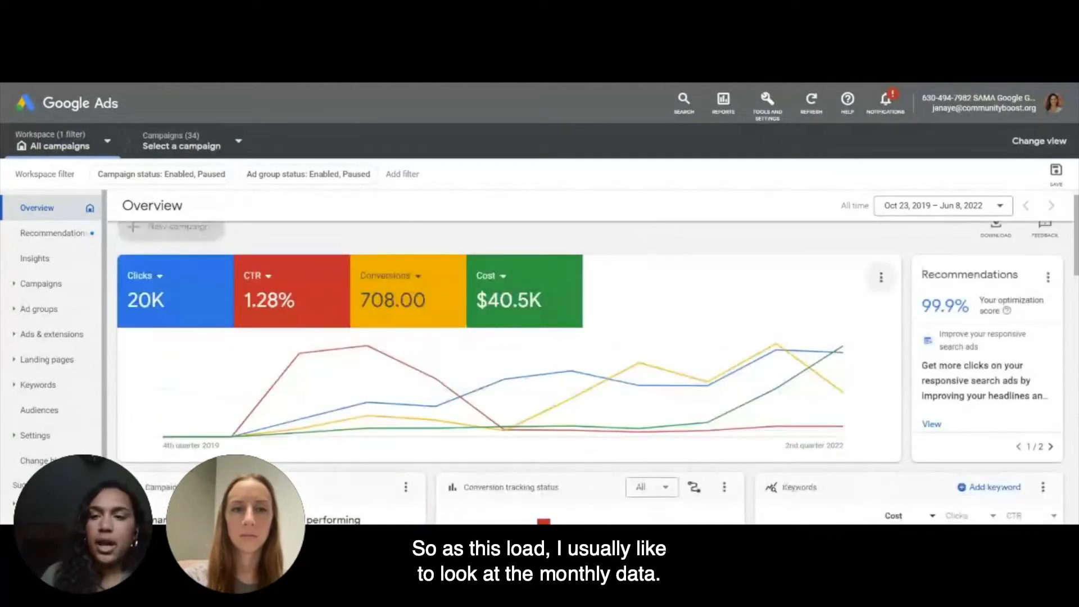
pyautogui.click(881, 278)
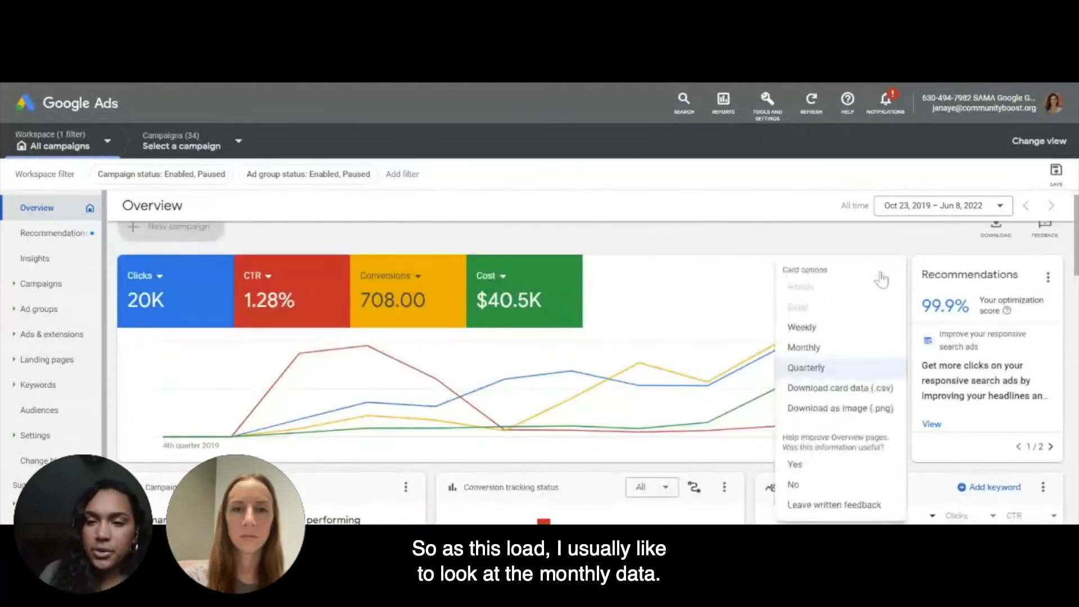
pyautogui.click(835, 349)
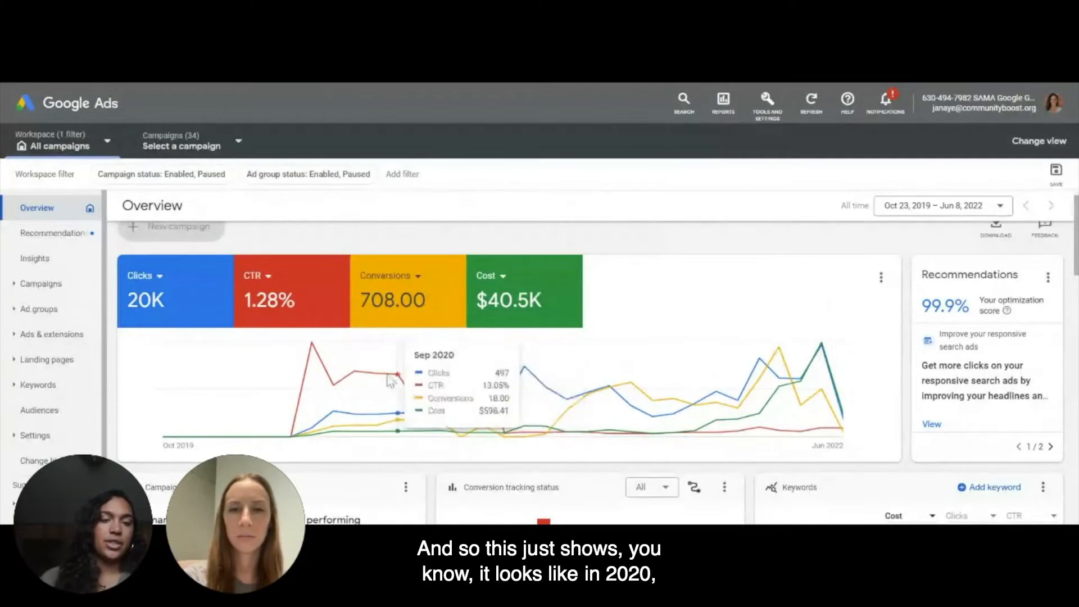
pyautogui.moveTo(292, 421)
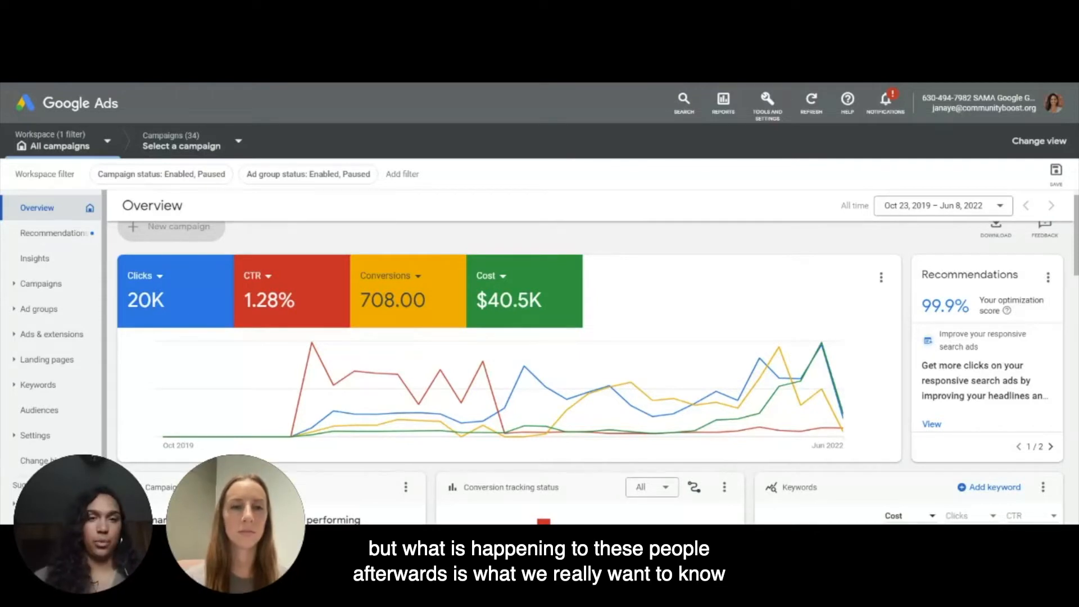
# Step: Apply a custom date range to the overview with the start date 12/23/2021
pyautogui.click(900, 207)
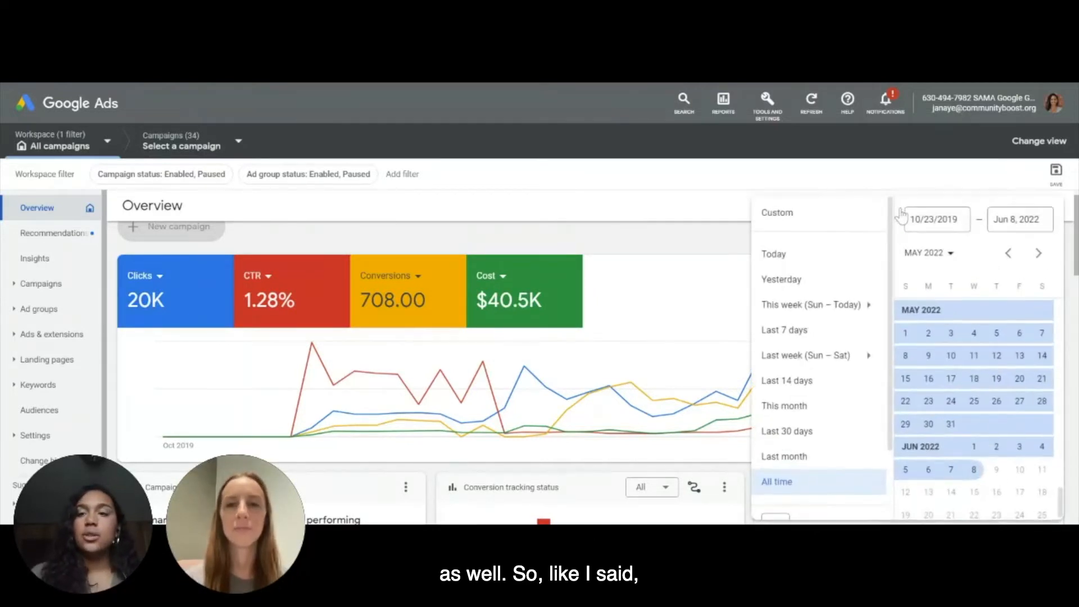
pyautogui.click(959, 219)
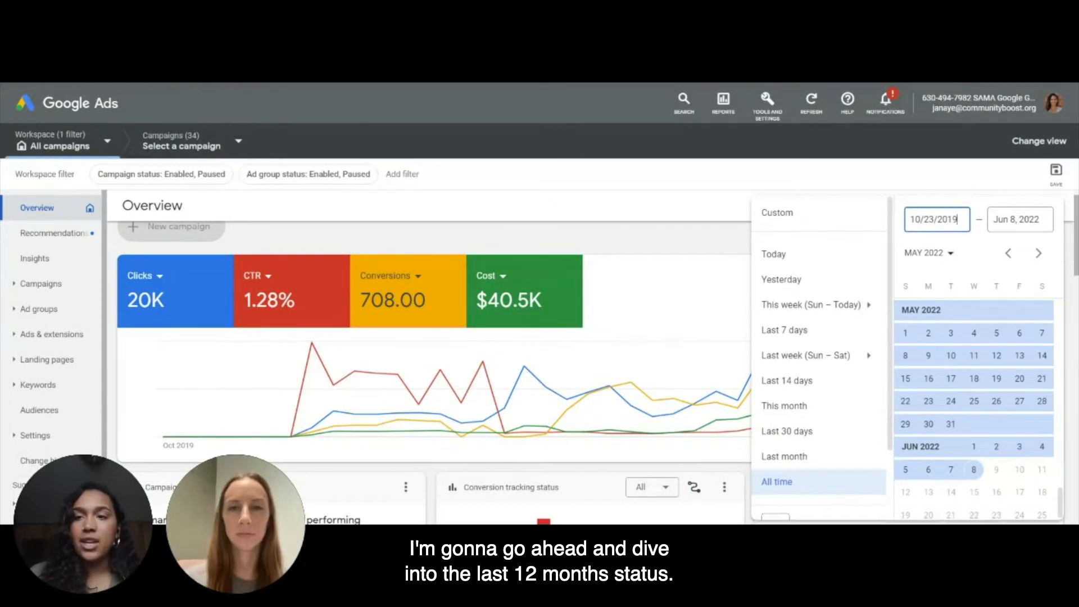
pyautogui.press('BackSpace')
pyautogui.write('2')
pyautogui.press('BackSpace')
pyautogui.press('BackSpace')
pyautogui.write('21')
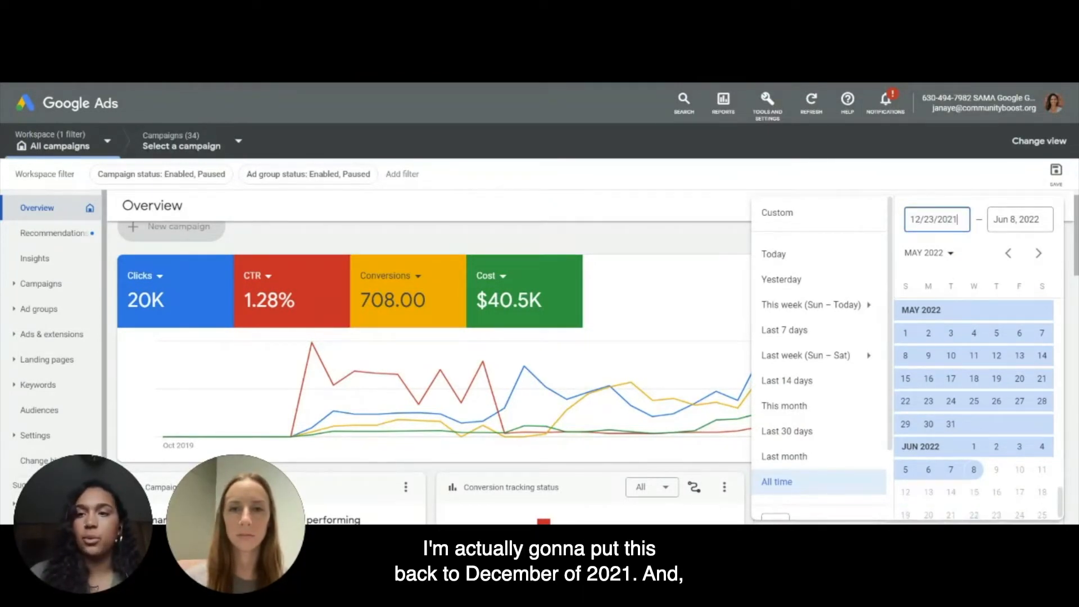
pyautogui.scroll(-1, 875, 212)
pyautogui.moveTo(875, 234)
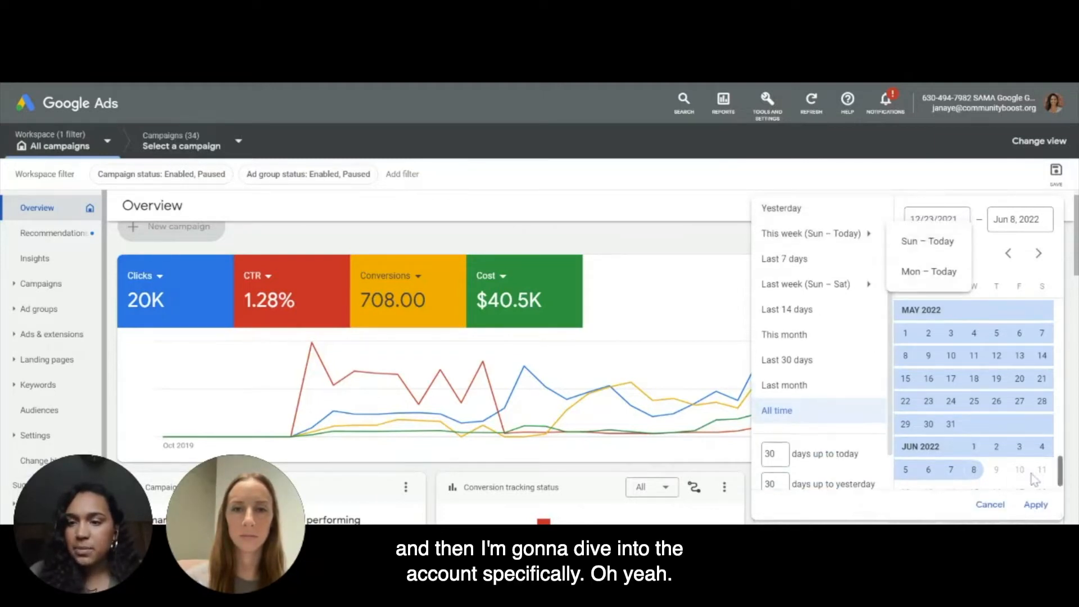
pyautogui.click(1037, 504)
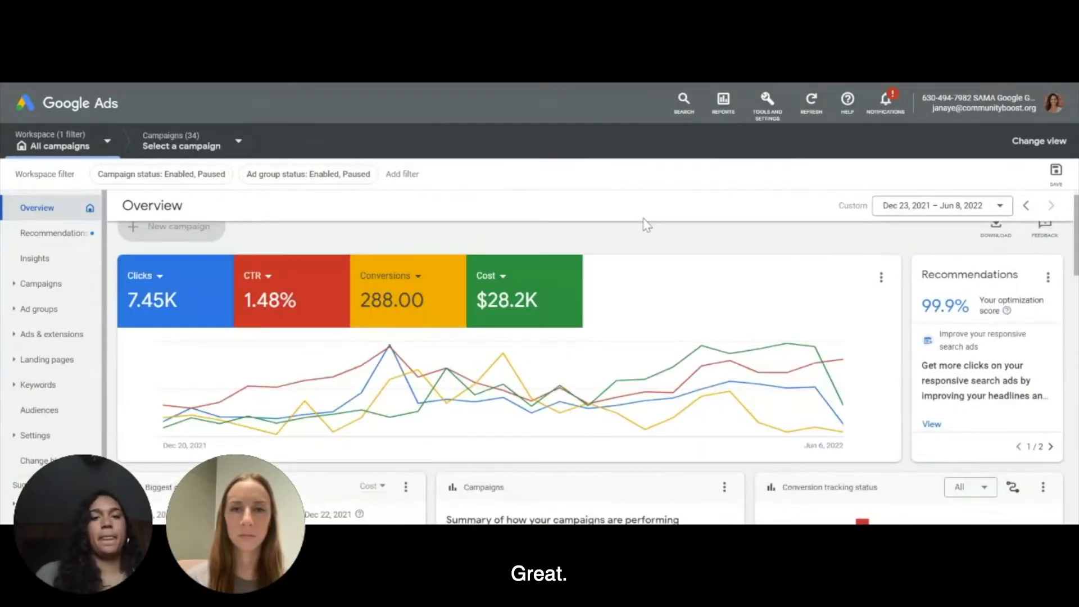
# Step: Open the list of campaigns and sort it by cost from highest to lowest
pyautogui.click(13, 288)
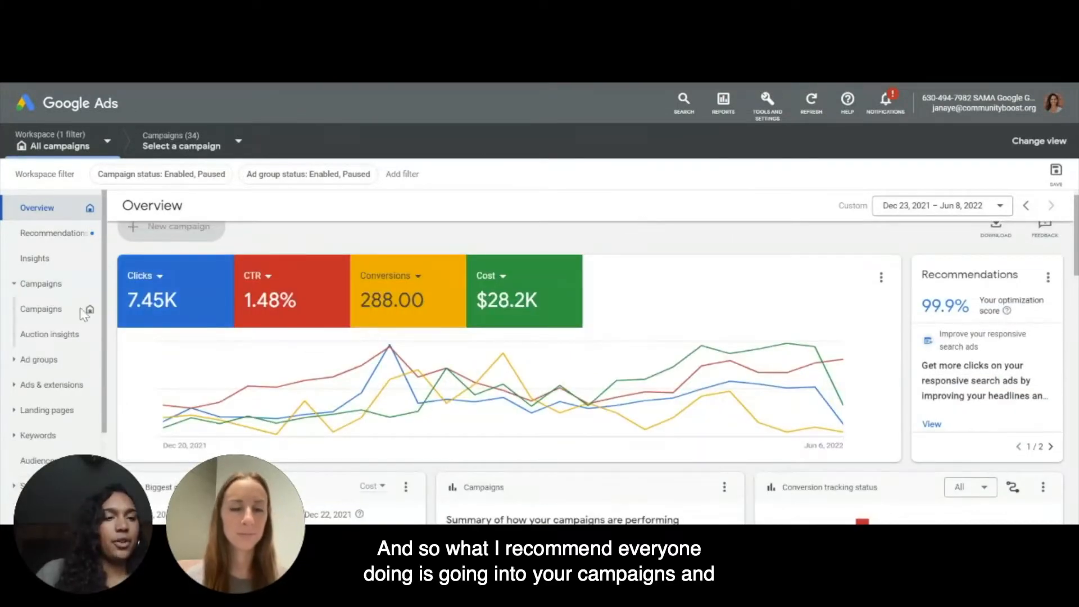
pyautogui.click(34, 314)
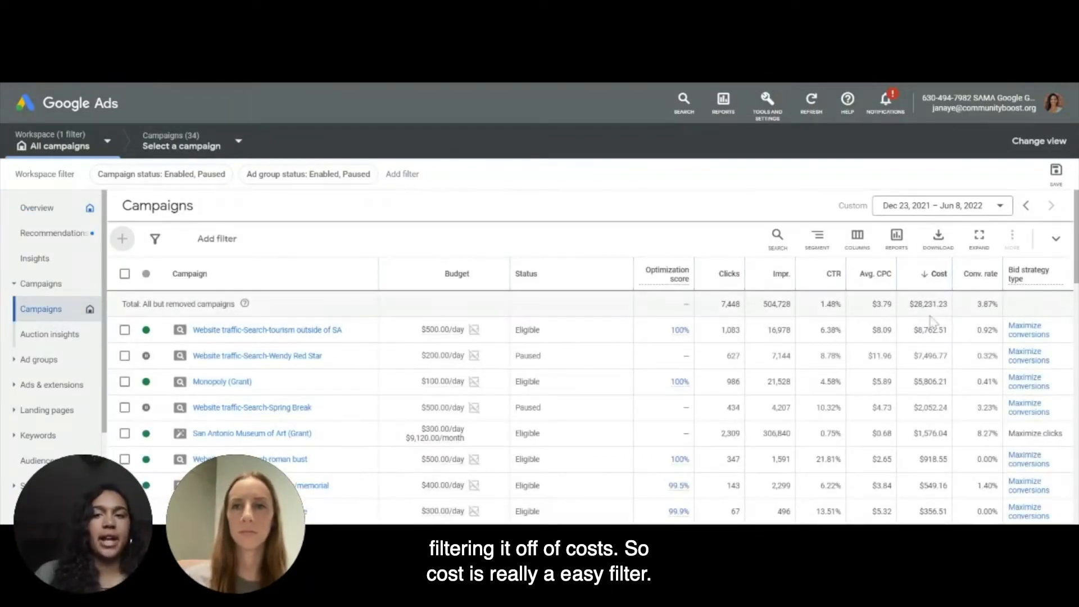
pyautogui.click(934, 284)
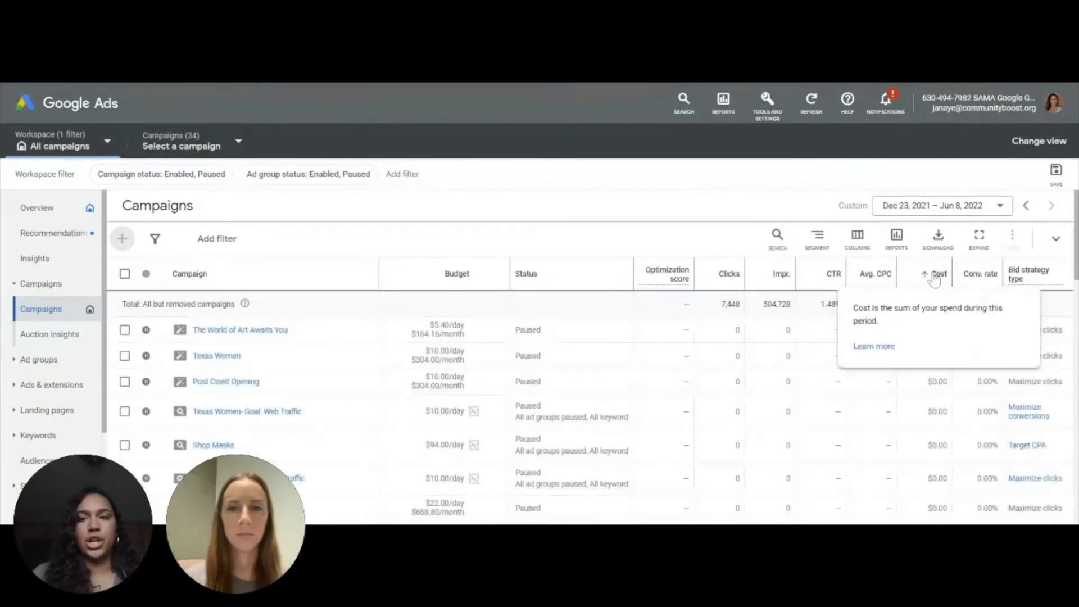
pyautogui.click(934, 275)
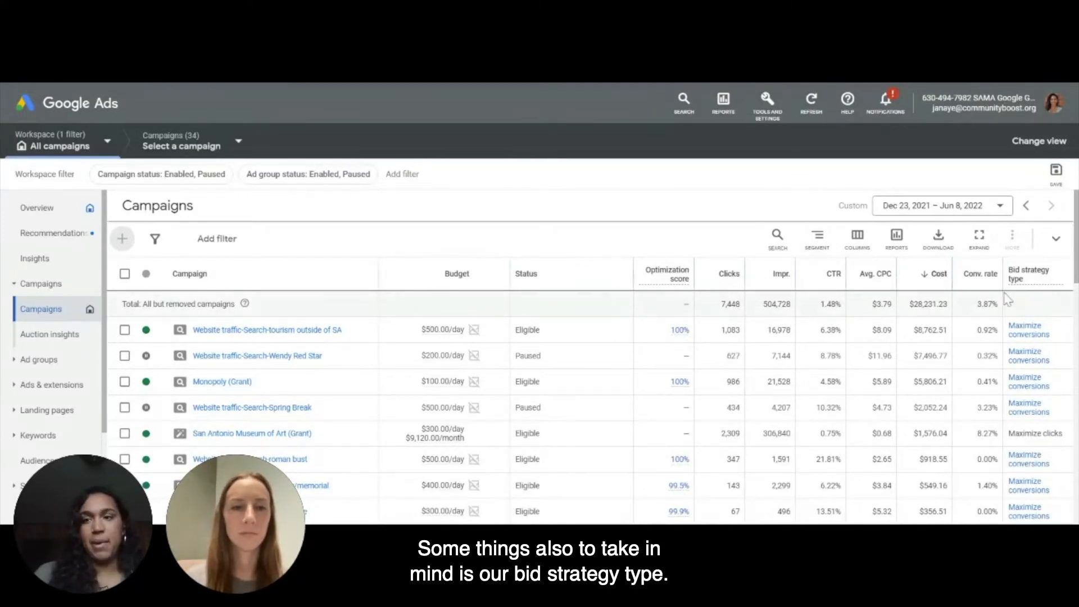
# Step: Open the campaign "Website traffic-Search-tourism outside of SA" and show the keywords of its "tourism outside of SA" ad group
pyautogui.moveTo(1034, 275)
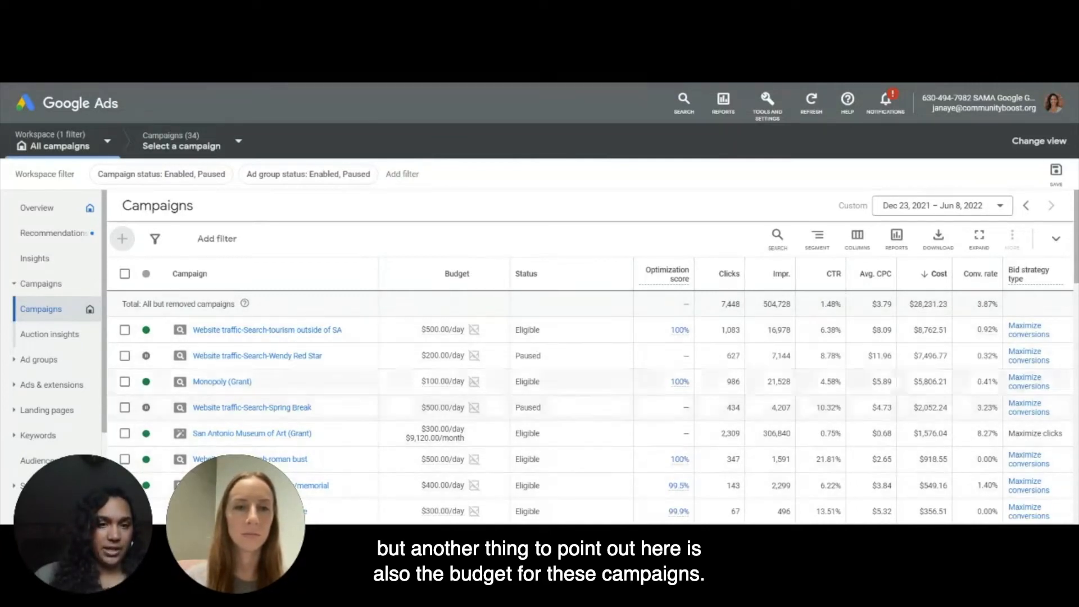
pyautogui.moveTo(437, 490)
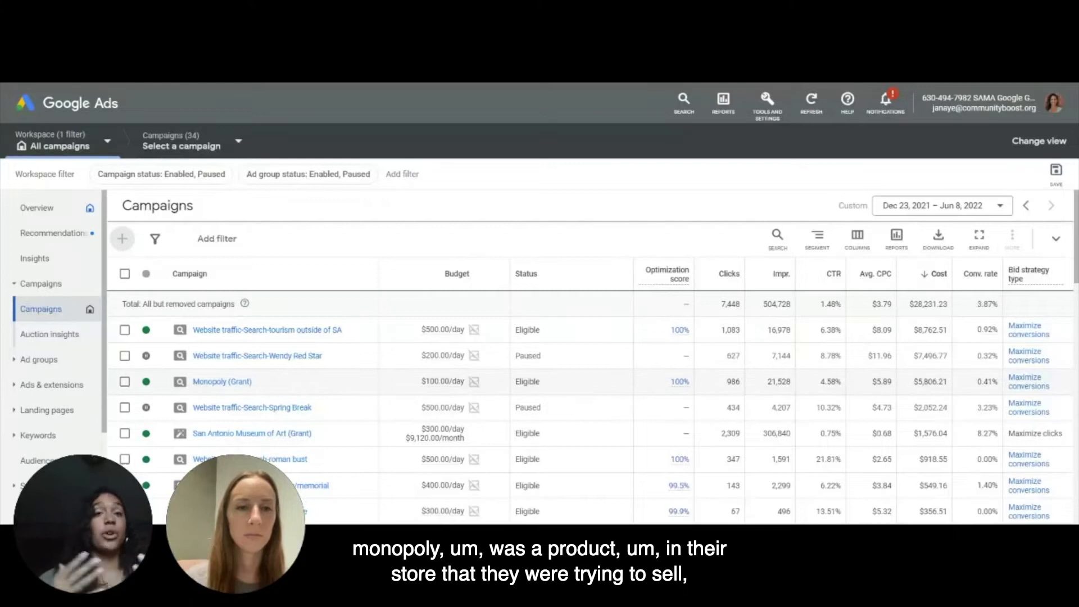
pyautogui.click(268, 332)
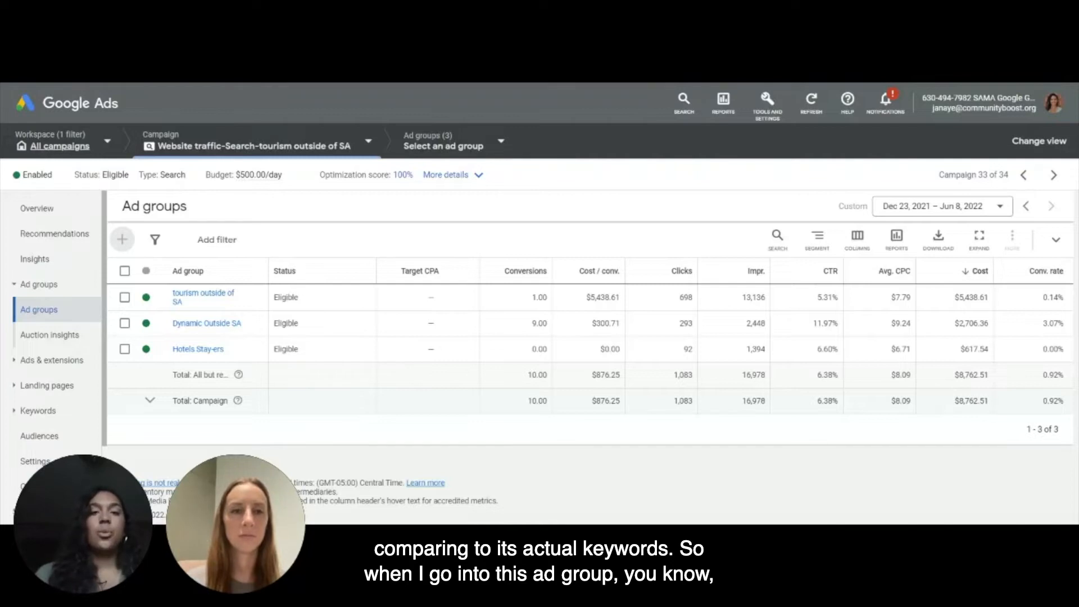
pyautogui.click(205, 302)
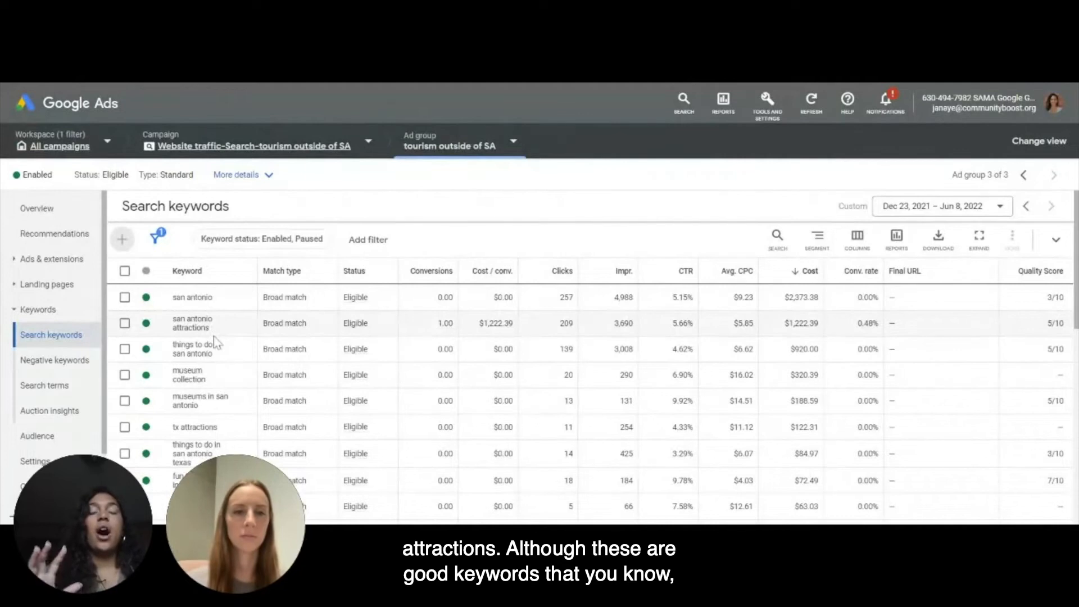
# Step: Mark the keywords "things to do in san antonio" and "museum collection" to compare them, and clear both selections
pyautogui.click(124, 349)
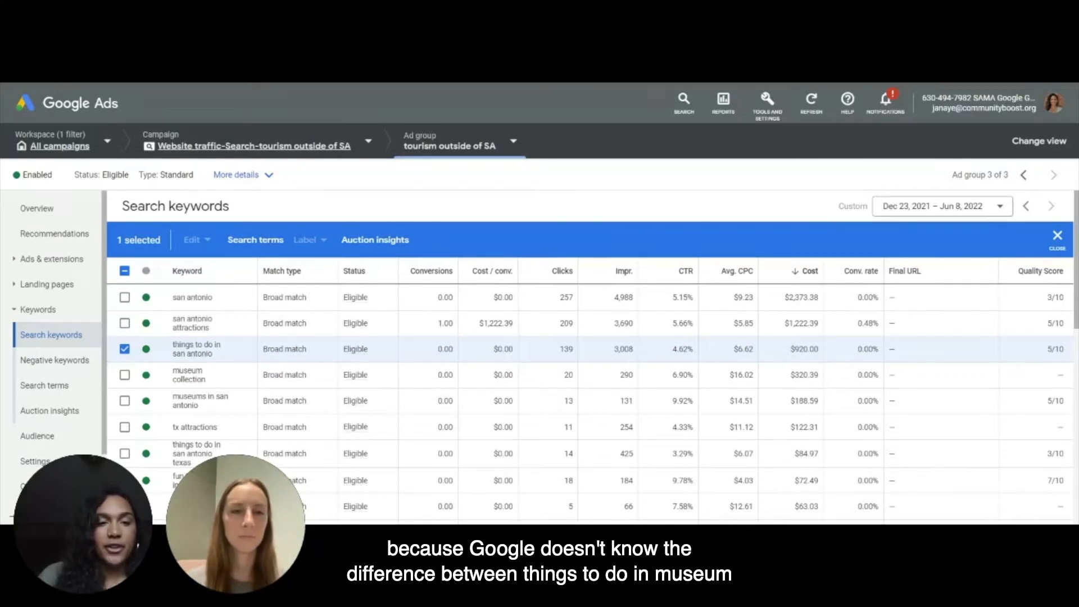
pyautogui.click(124, 375)
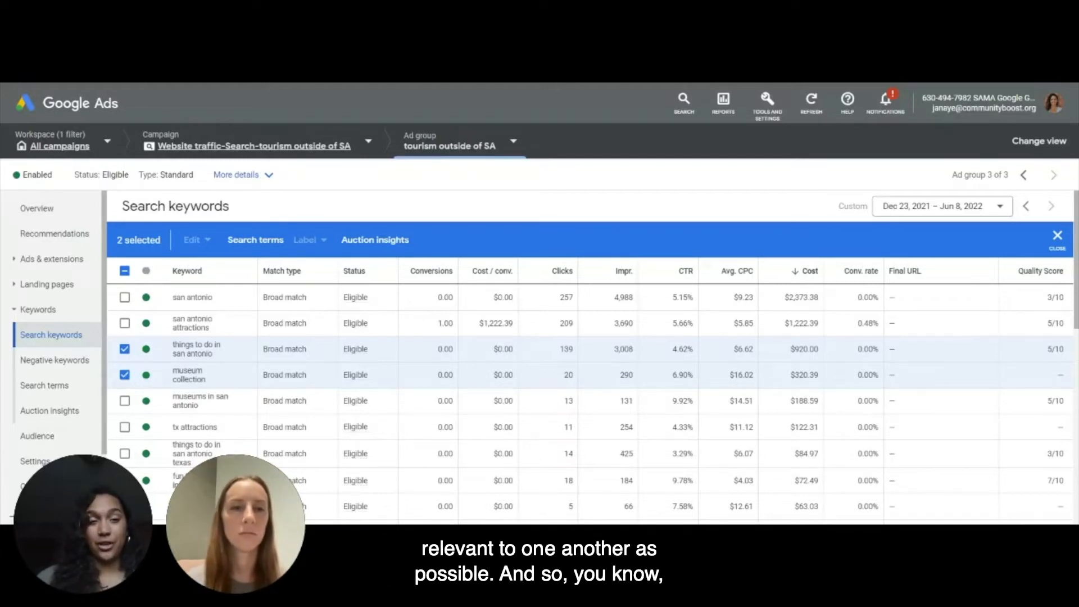
pyautogui.click(124, 375)
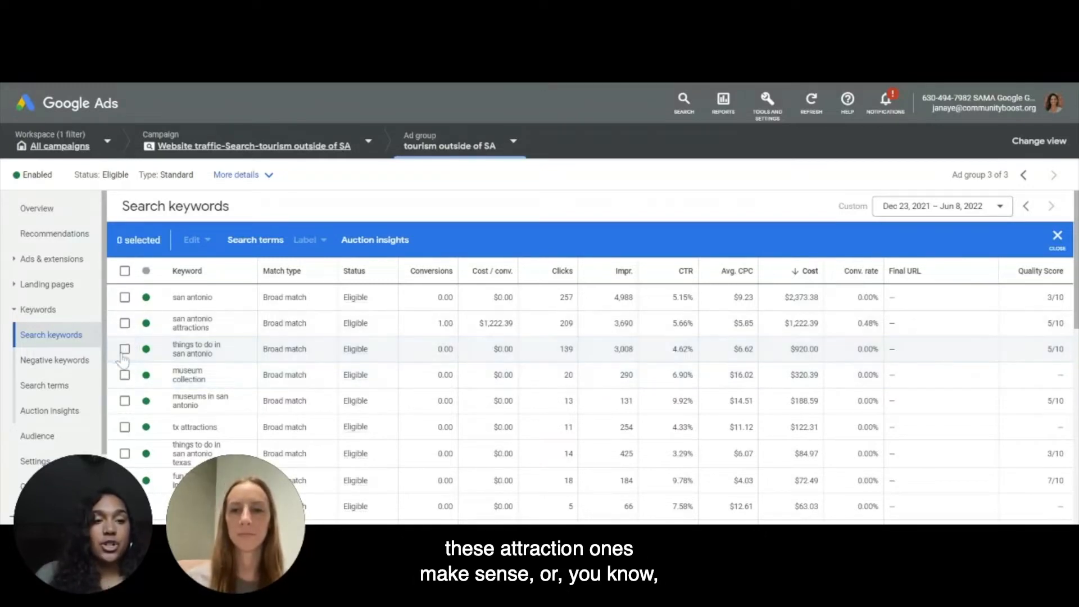
pyautogui.click(125, 349)
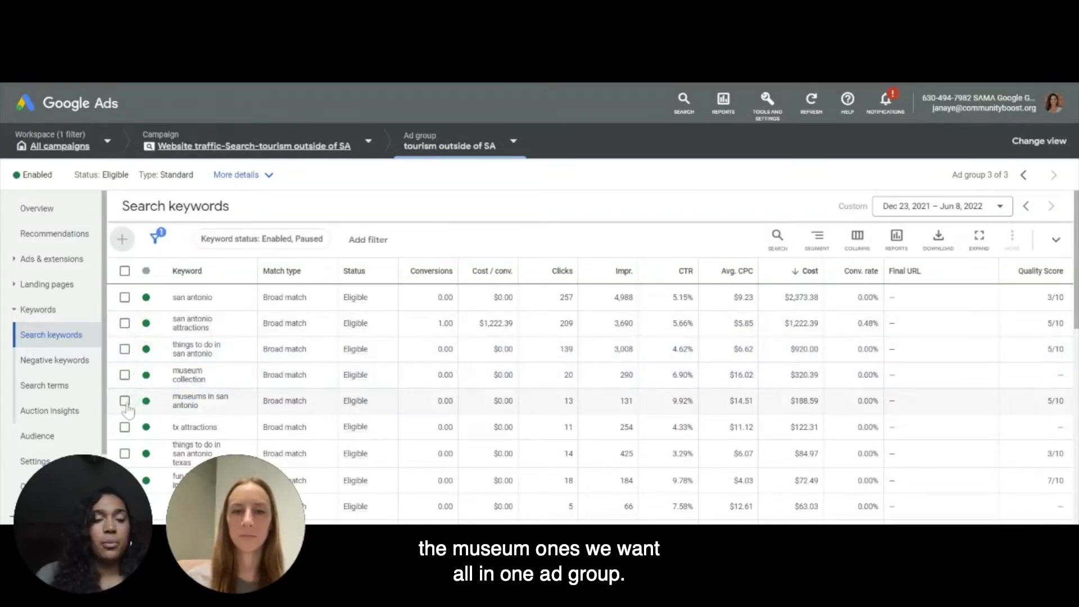
# Step: Mark the museum keywords "museums in san antonio" and "museum collection" as a related group, and deselect them again
pyautogui.click(125, 401)
pyautogui.click(125, 374)
pyautogui.scroll(-1, 152, 382)
pyautogui.click(124, 383)
pyautogui.click(124, 357)
pyautogui.scroll(1, 591, 358)
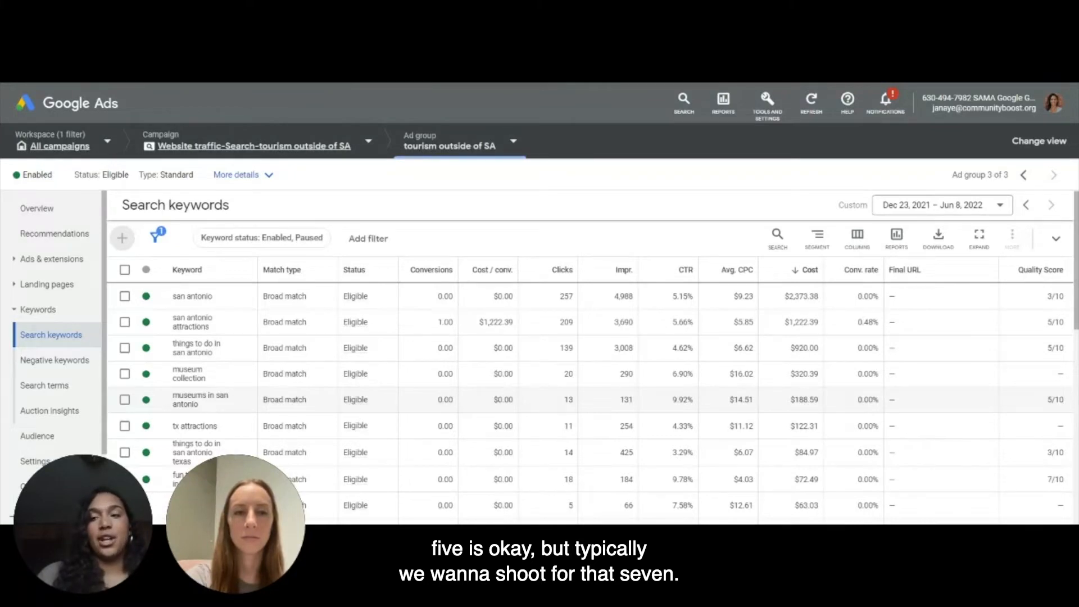
# Step: Mark the keywords "san antonio attractions", "museum collection" and "things to do in san antonio texas" as examples, and clear the selection
pyautogui.scroll(-1, 1057, 377)
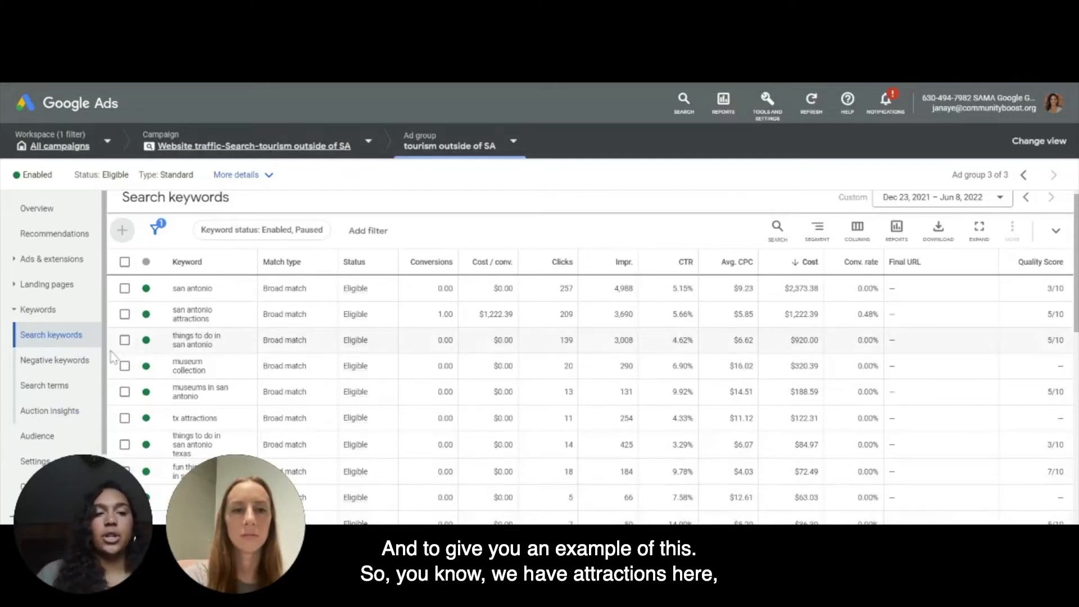
pyautogui.click(124, 314)
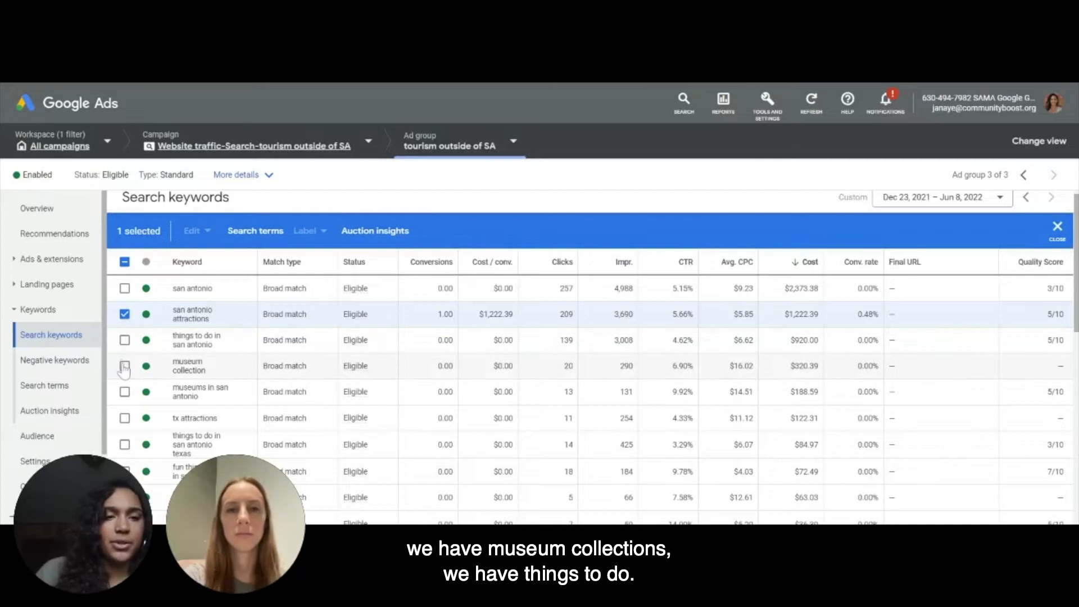
pyautogui.click(125, 366)
pyautogui.click(124, 446)
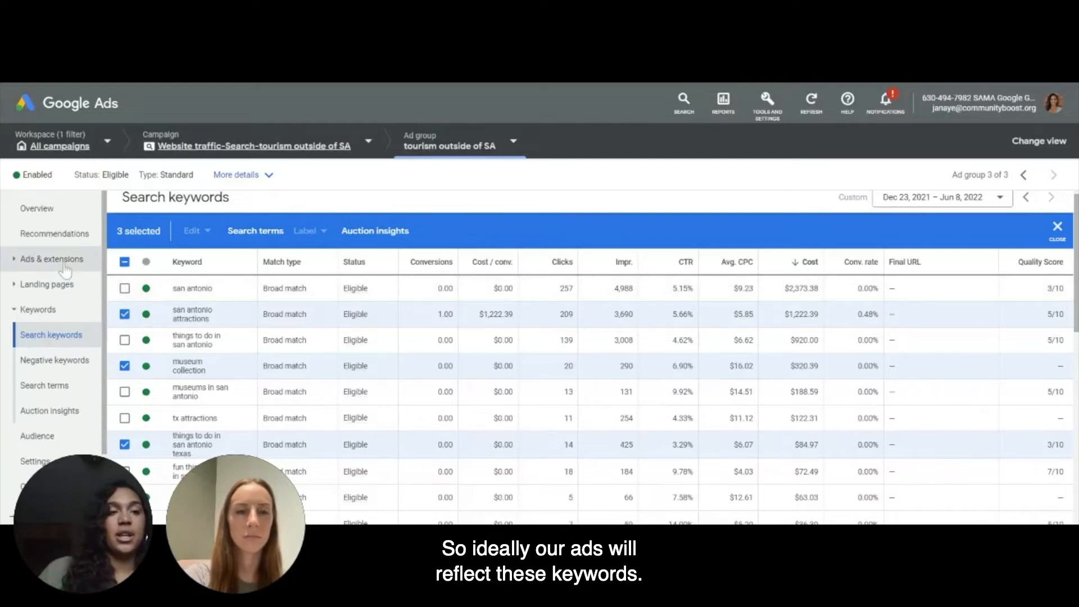
pyautogui.click(124, 314)
pyautogui.click(125, 366)
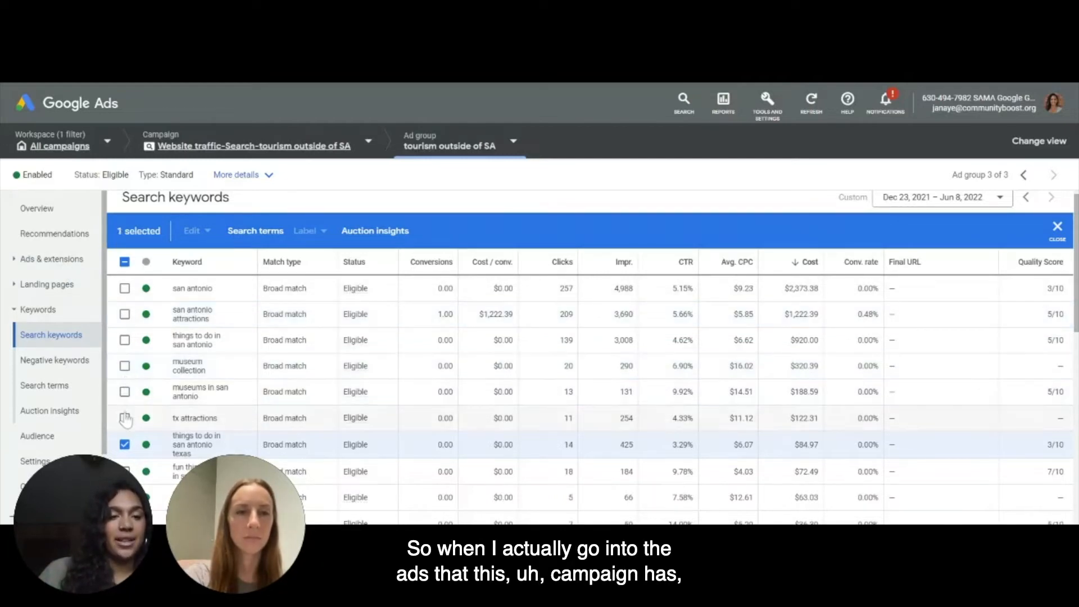
pyautogui.click(124, 445)
# Step: Review the ad group's responsive search ad and compare it with the "museum collection" entry among the search keywords
pyautogui.click(50, 259)
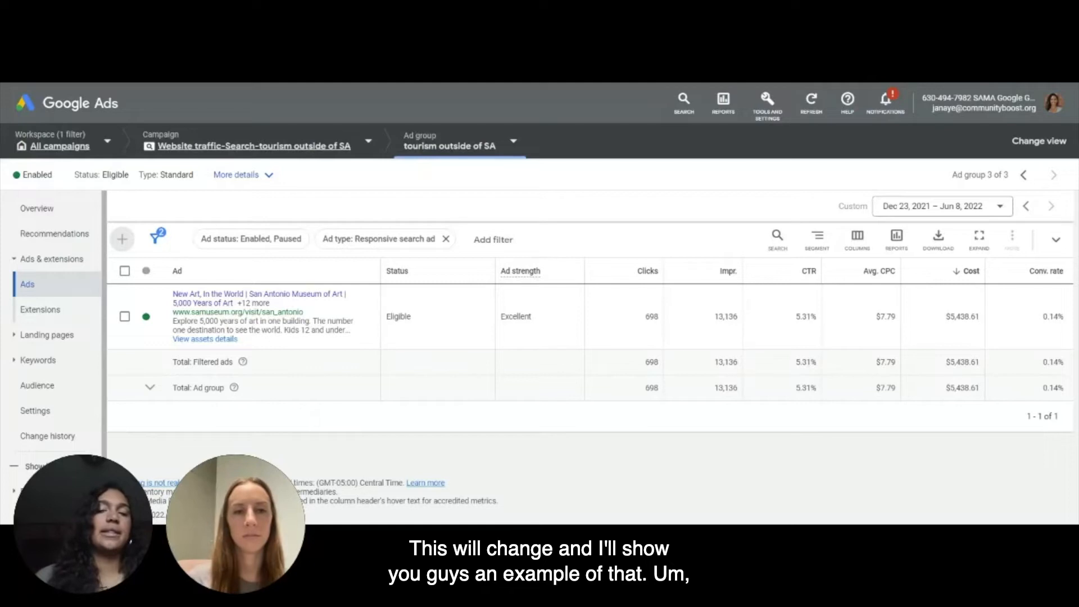
pyautogui.click(38, 360)
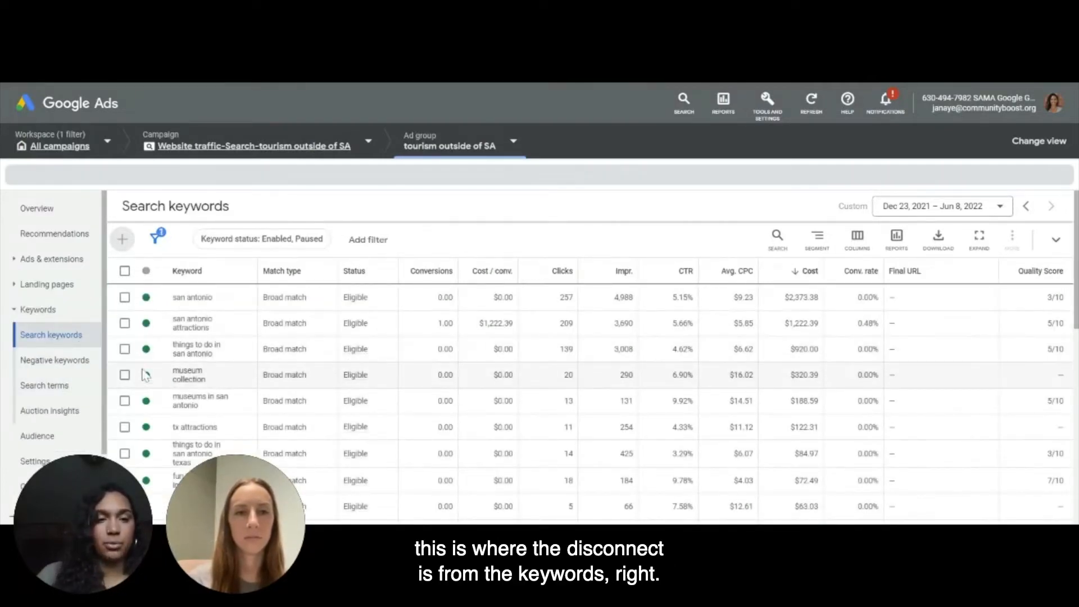
pyautogui.click(125, 375)
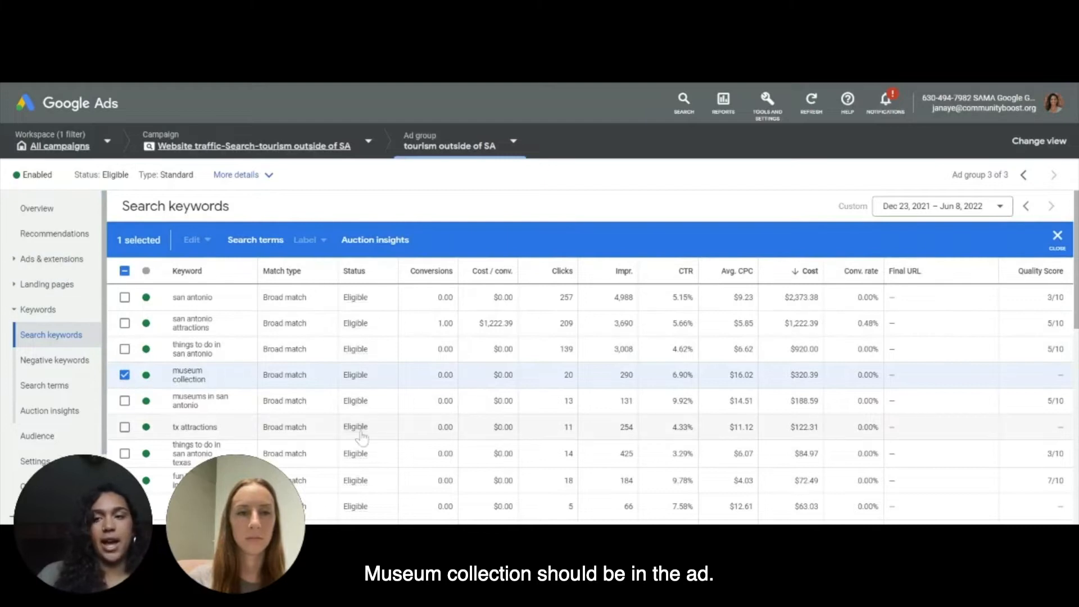
pyautogui.click(124, 375)
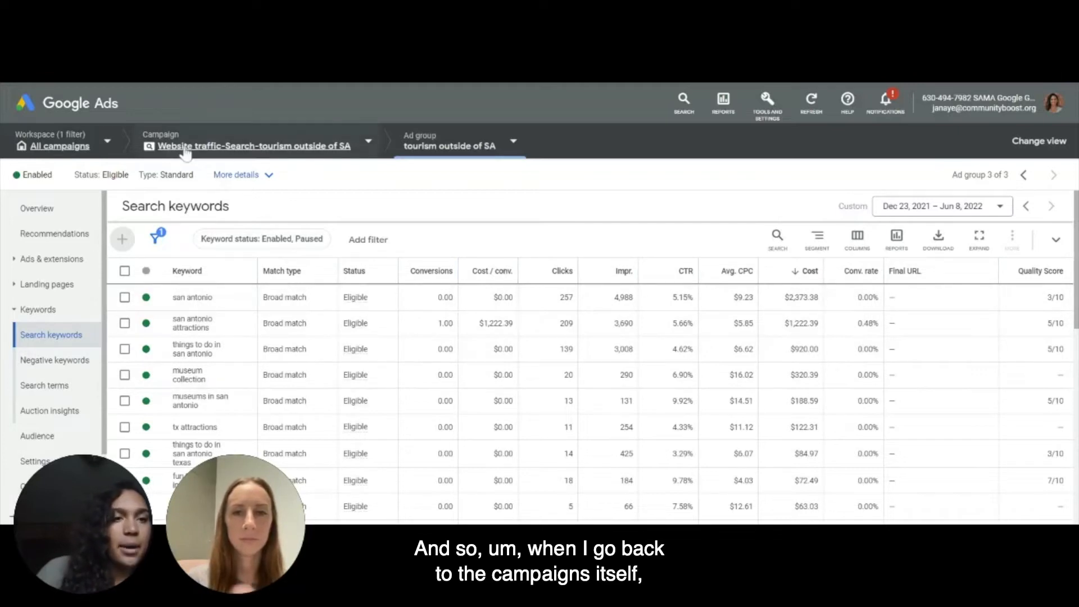
# Step: Open the dynamic ad targets of the Dynamic Outside SA ad group in the Website traffic-Search-tourism outside of SA campaign
pyautogui.click(51, 146)
pyautogui.click(62, 283)
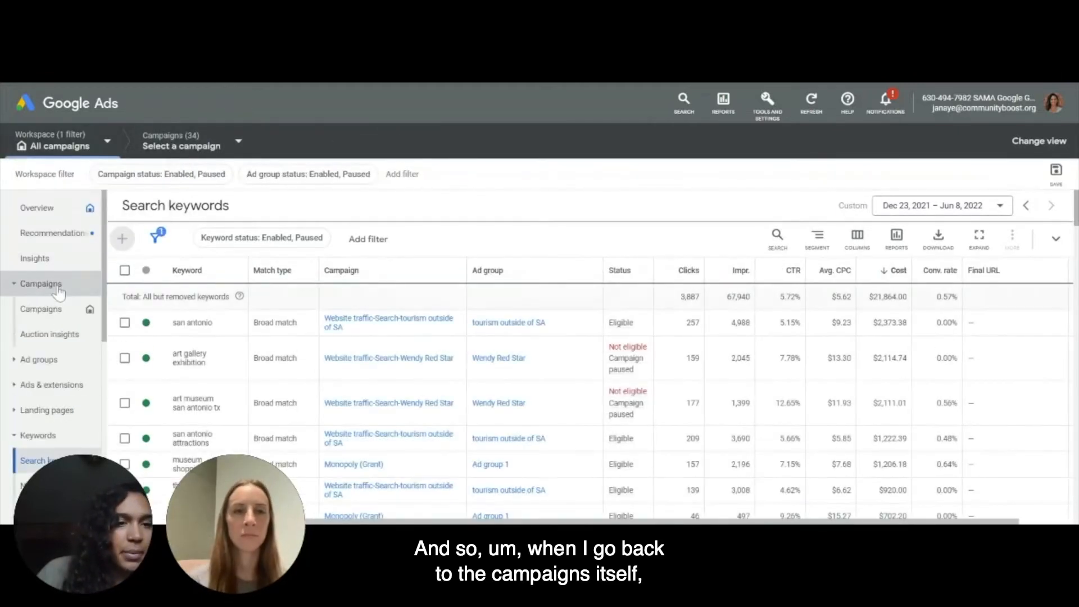
pyautogui.click(89, 308)
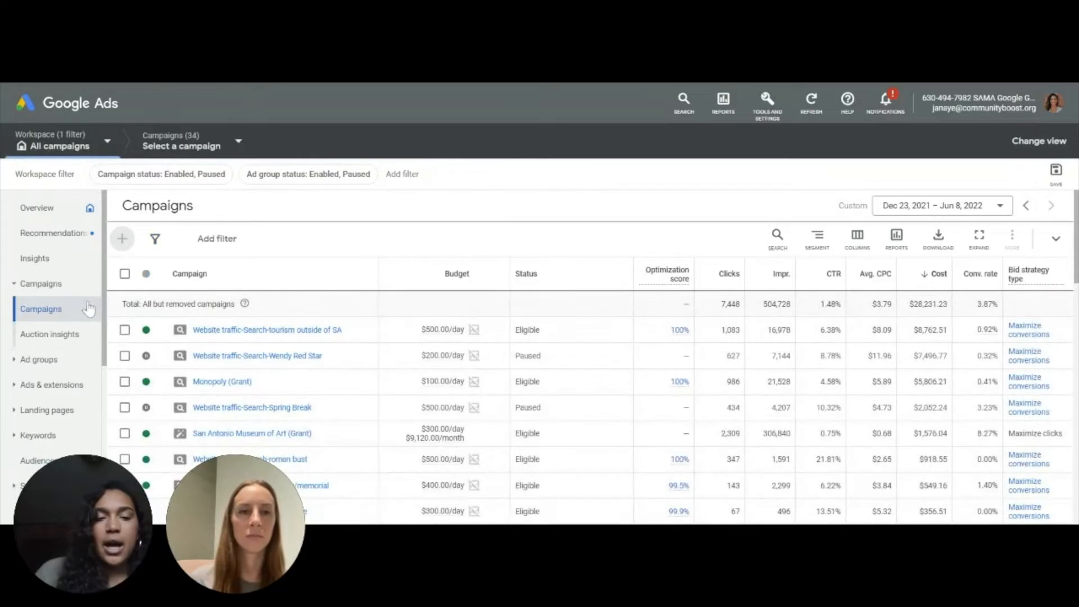
pyautogui.click(258, 332)
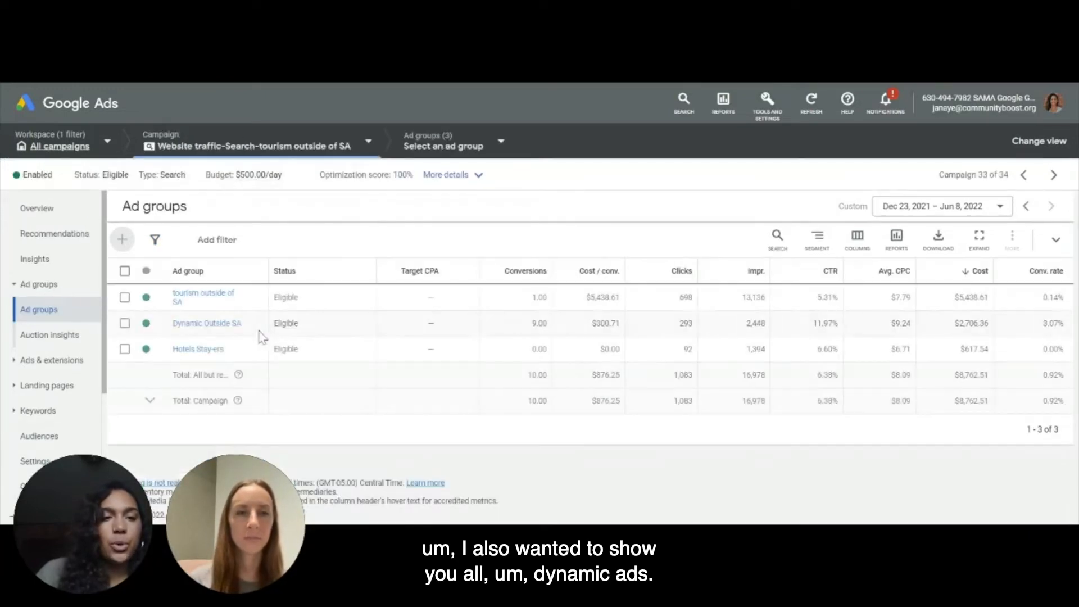
pyautogui.click(218, 326)
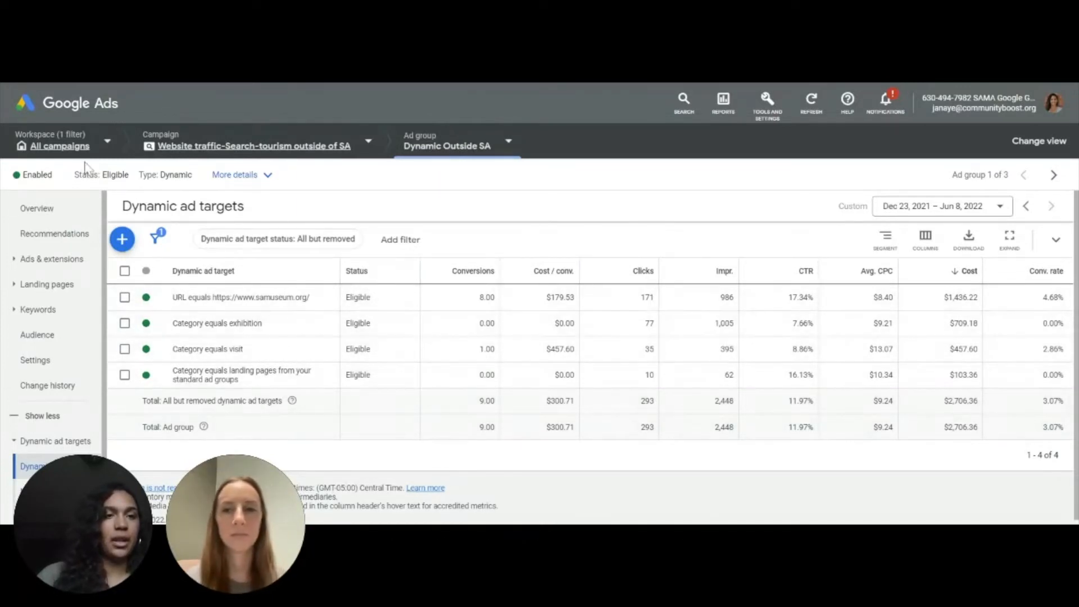
# Step: Return to the tourism campaign's ad groups and examine their cost against the campaign total
pyautogui.click(191, 148)
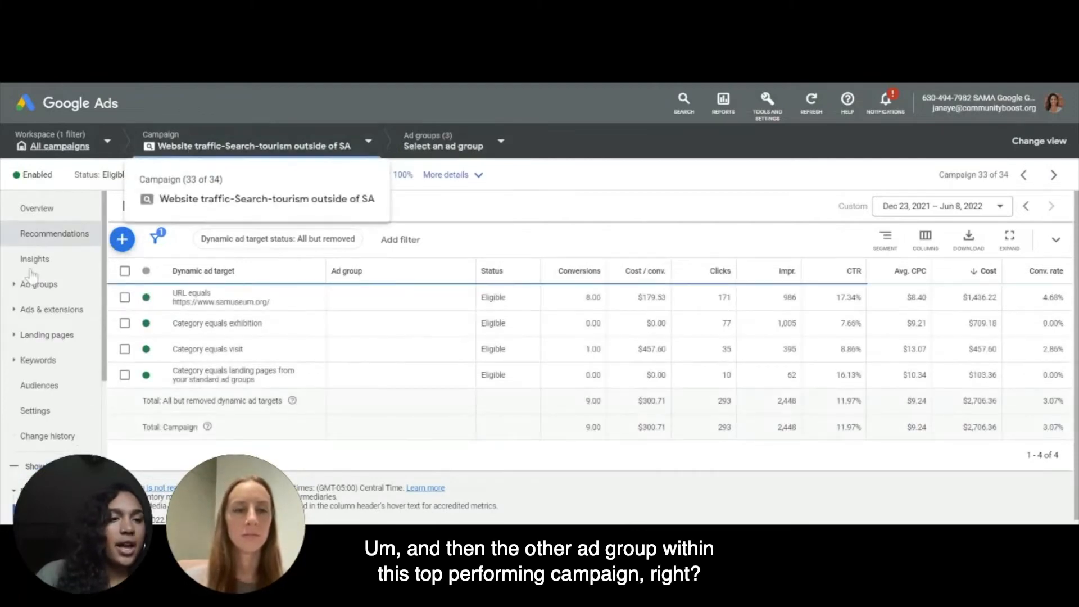
pyautogui.click(53, 288)
pyautogui.click(53, 302)
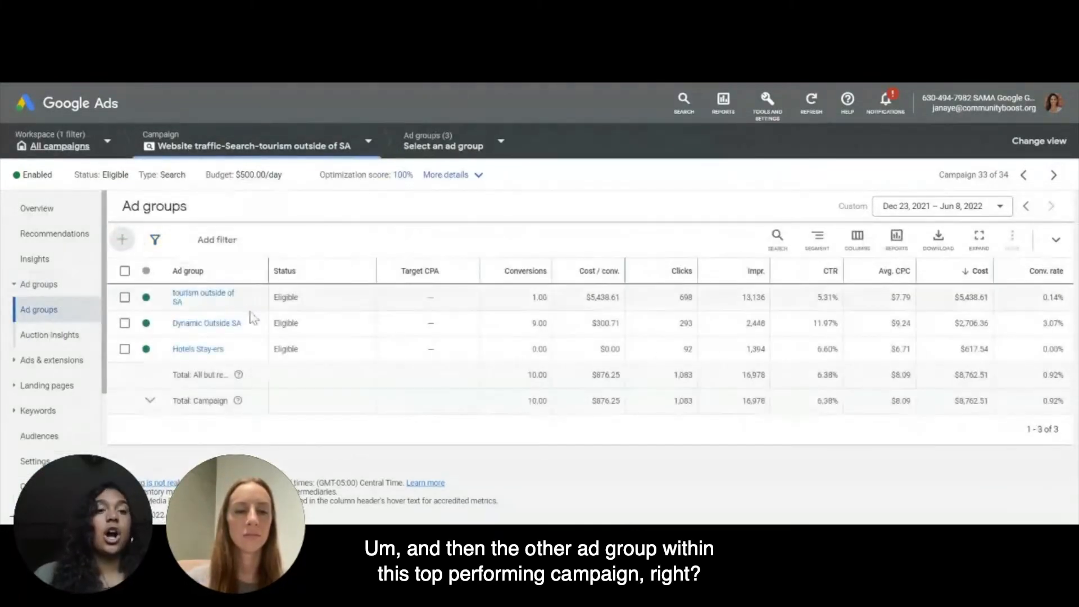
pyautogui.moveTo(954, 400); pyautogui.dragTo(986, 401)
pyautogui.click(887, 429)
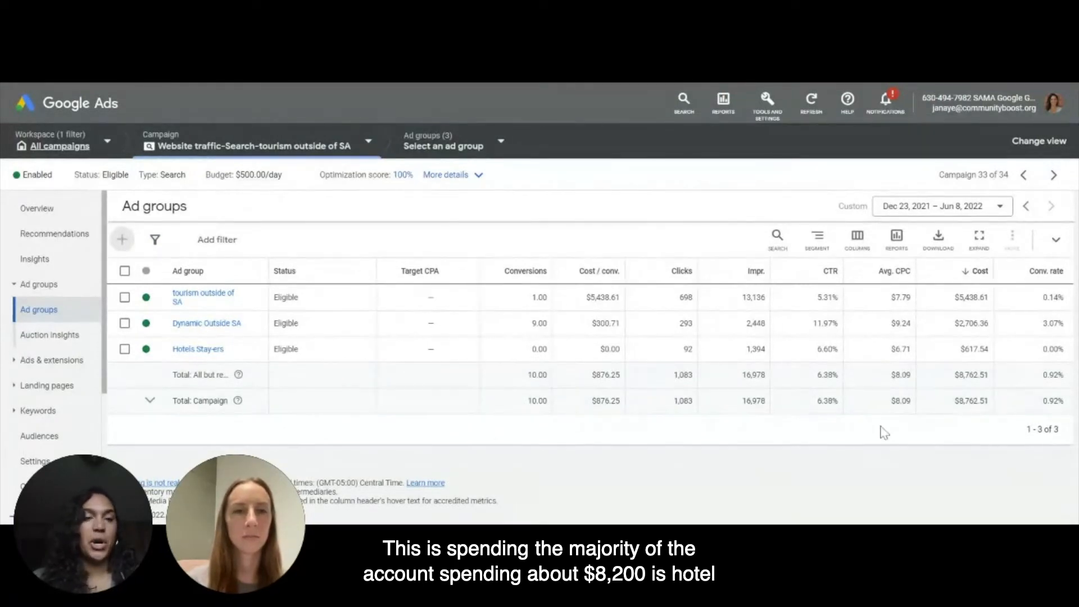
# Step: Review the Hotels Stay-ers ad group's search keywords and quality scores, and compare them with its responsive search ad
pyautogui.click(188, 349)
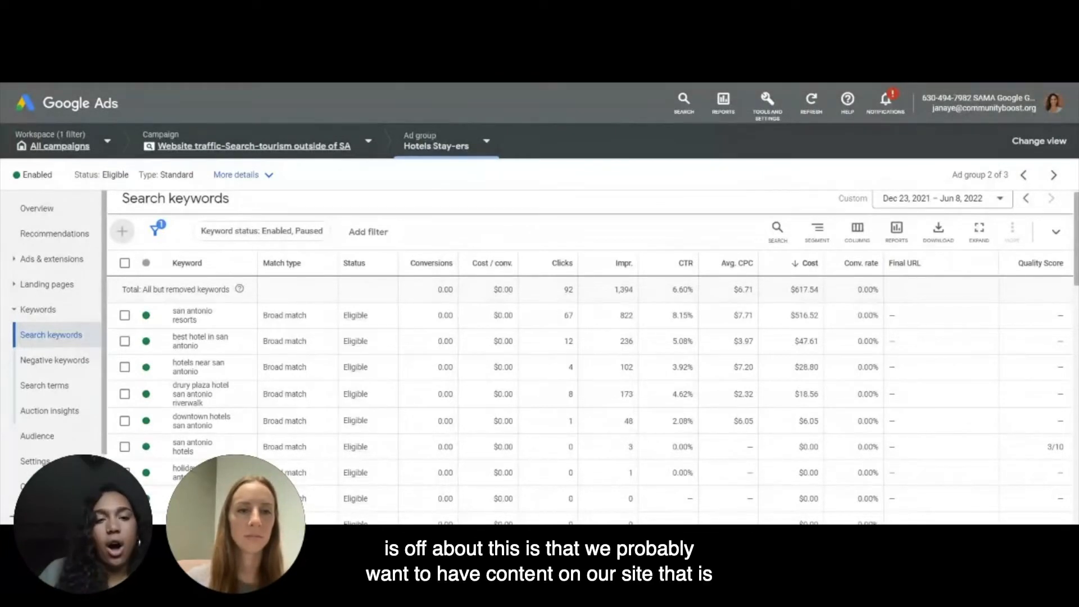
pyautogui.scroll(-1, 458, 448)
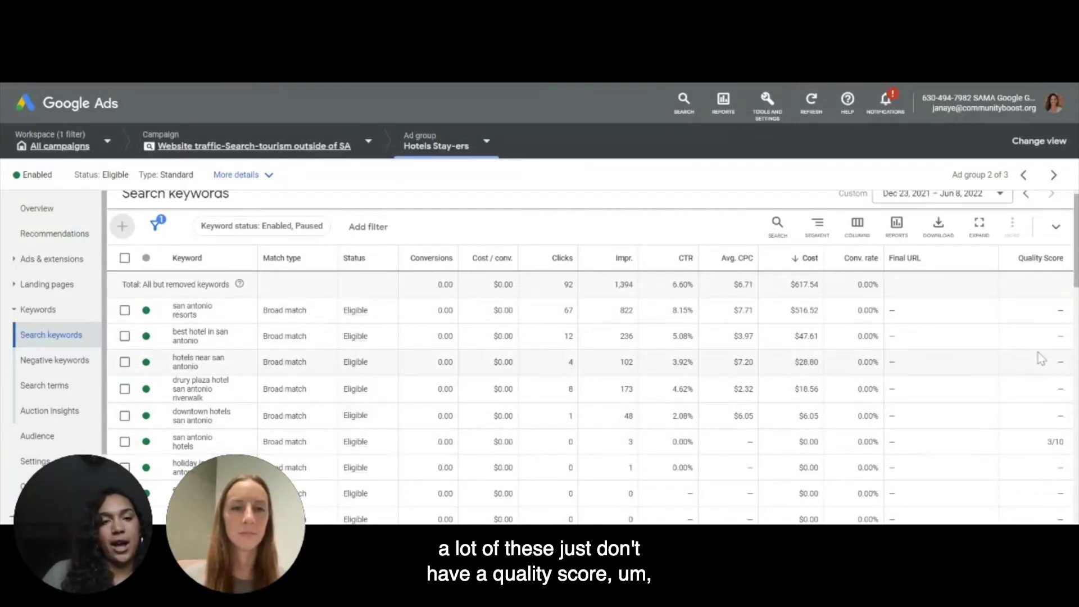
pyautogui.click(72, 260)
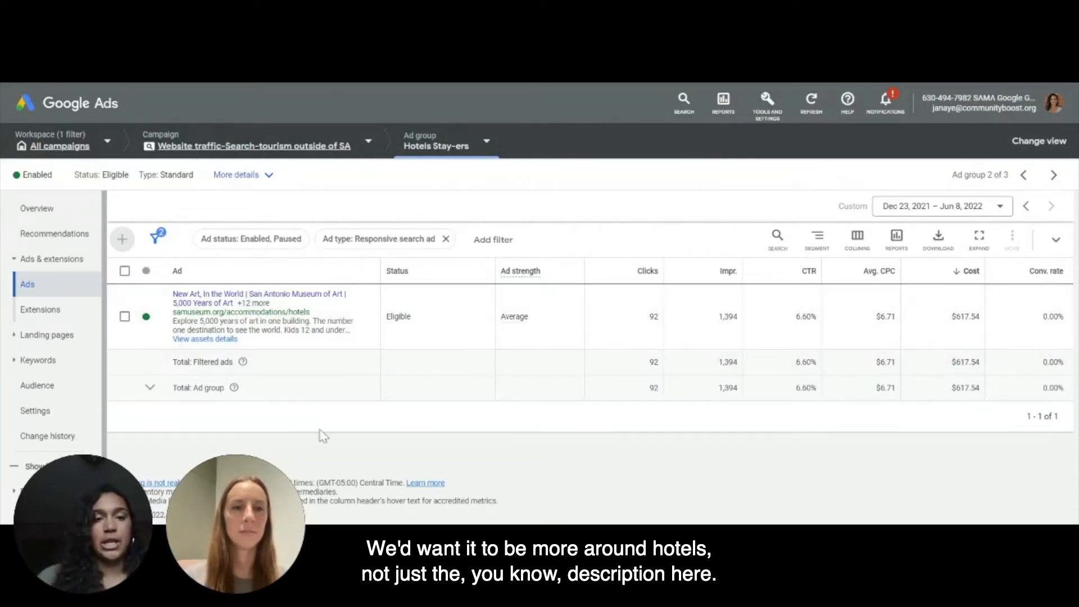
pyautogui.click(35, 362)
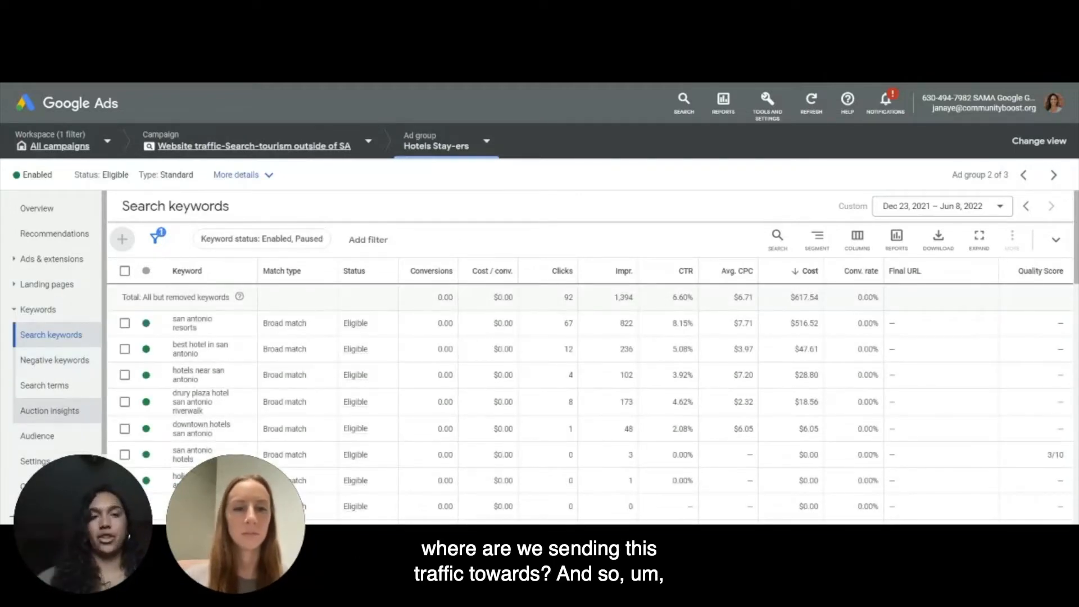
# Step: Go back to the account-wide view and list all campaigns with their cost and status
pyautogui.click(65, 147)
pyautogui.click(52, 208)
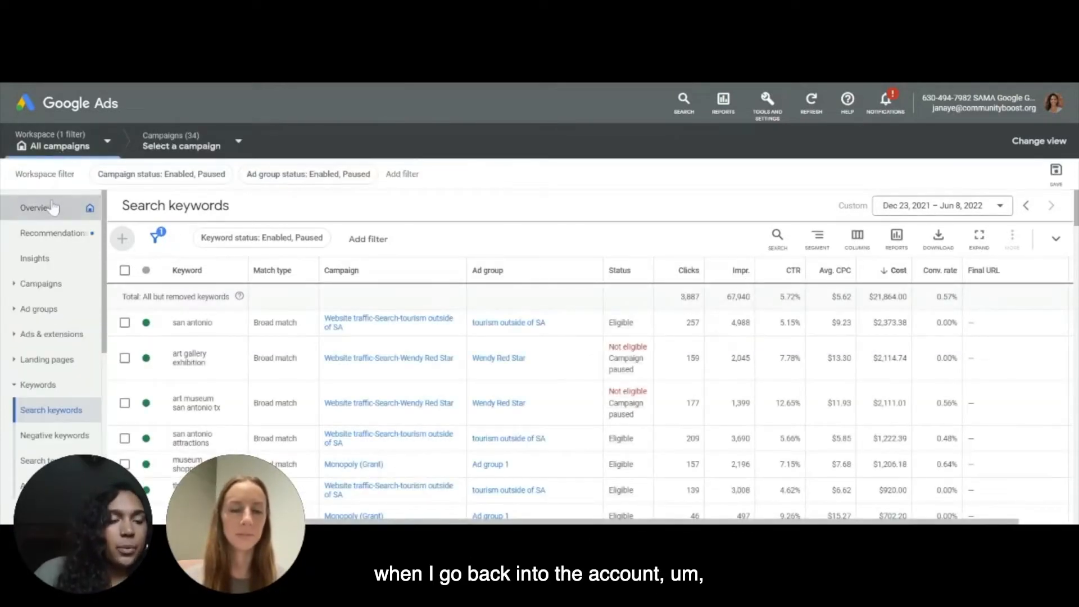
pyautogui.click(40, 284)
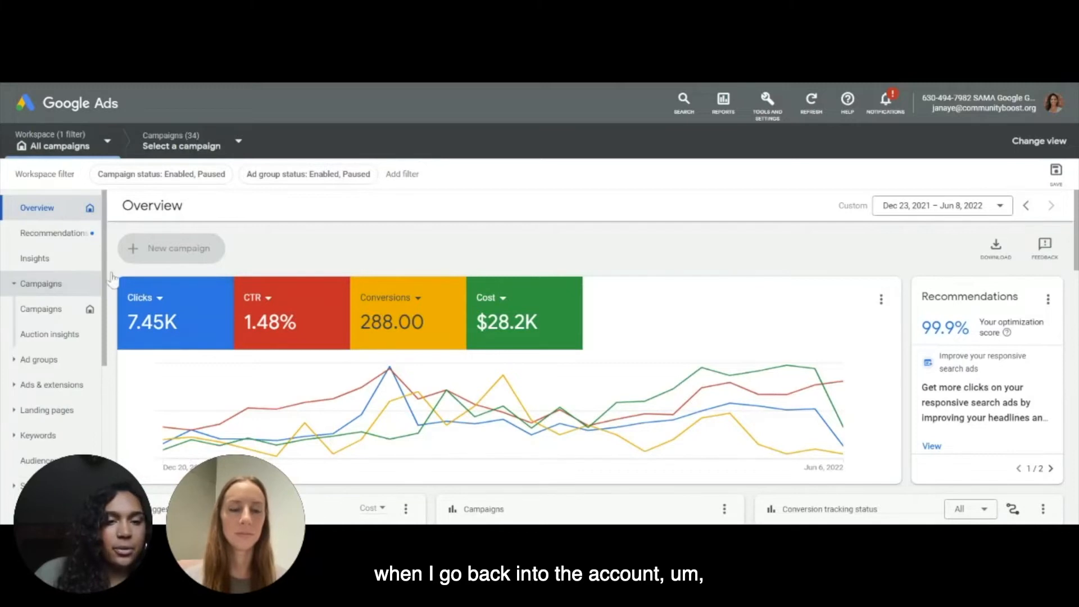
pyautogui.scroll(-1, 368, 251)
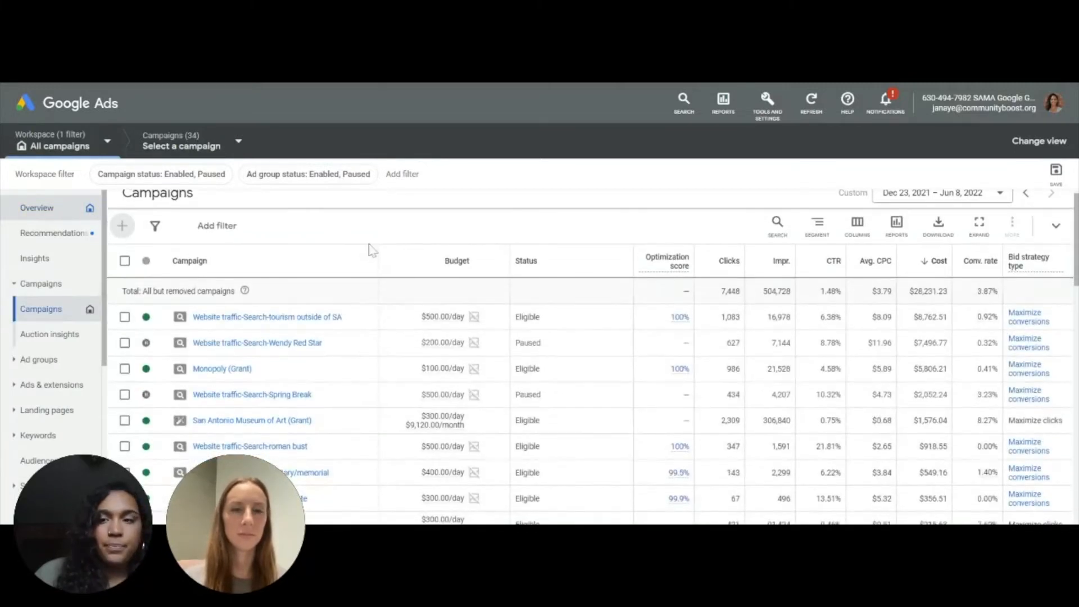
pyautogui.scroll(-1, 371, 250)
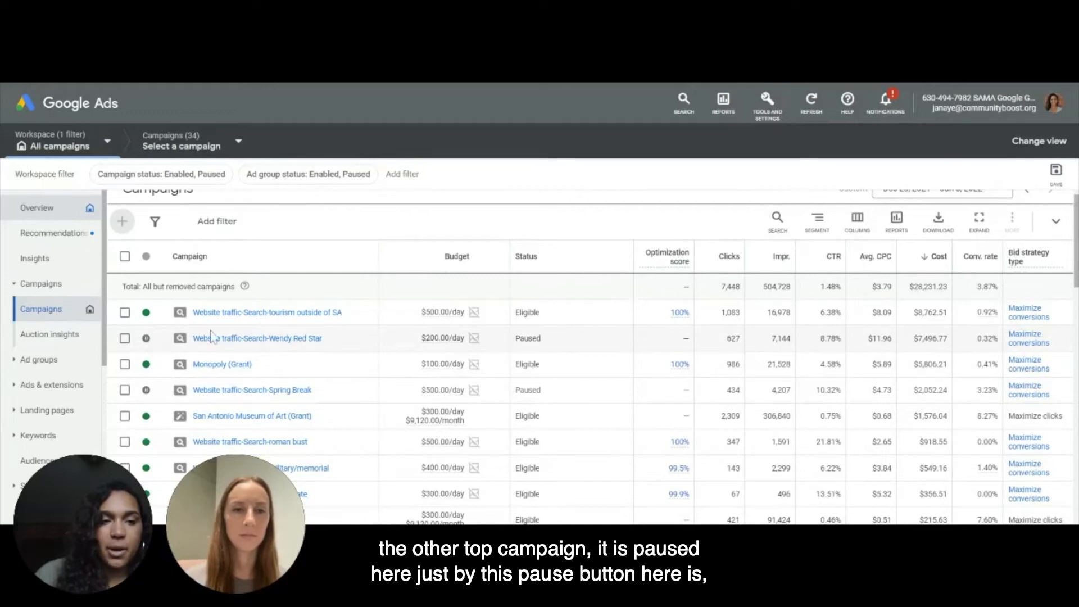
# Step: Open the Wendy Red Star ad group in the paused Website traffic-Search-Wendy Red Star campaign and review its search keywords
pyautogui.click(231, 339)
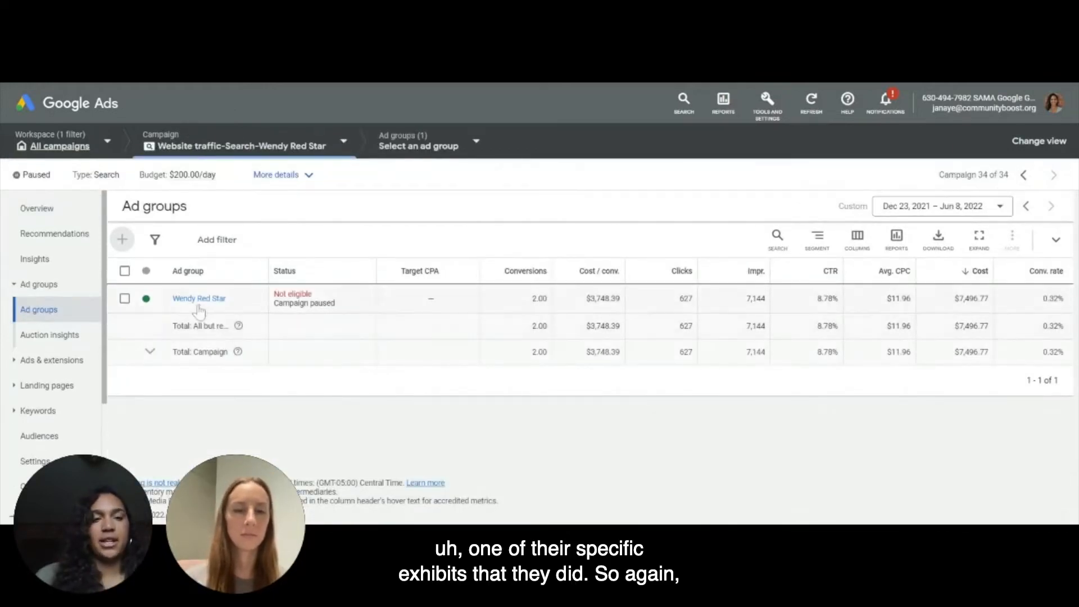
pyautogui.click(199, 299)
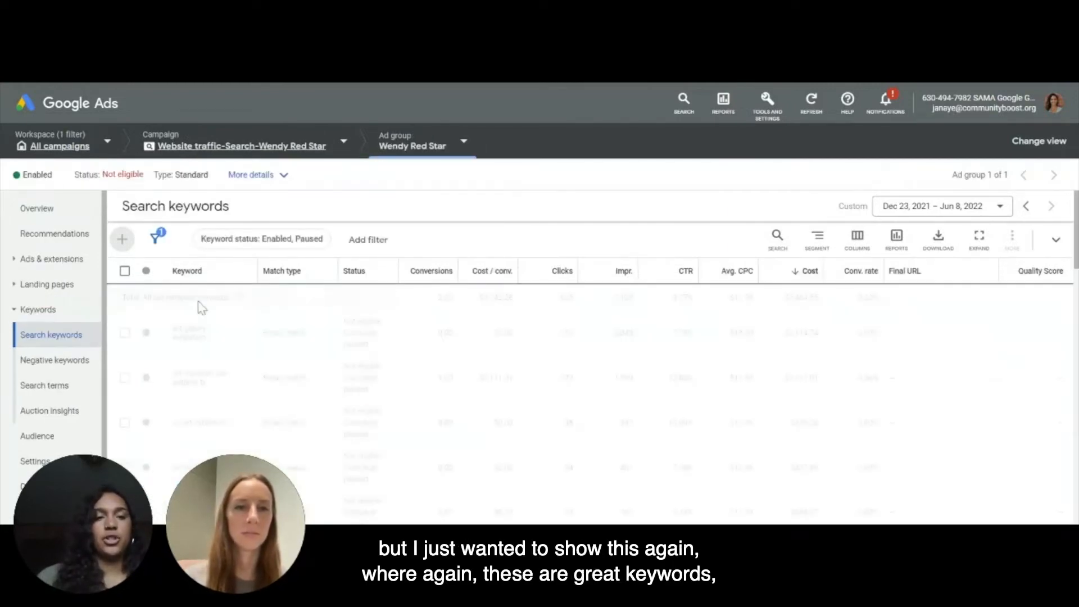
pyautogui.scroll(-1, 213, 405)
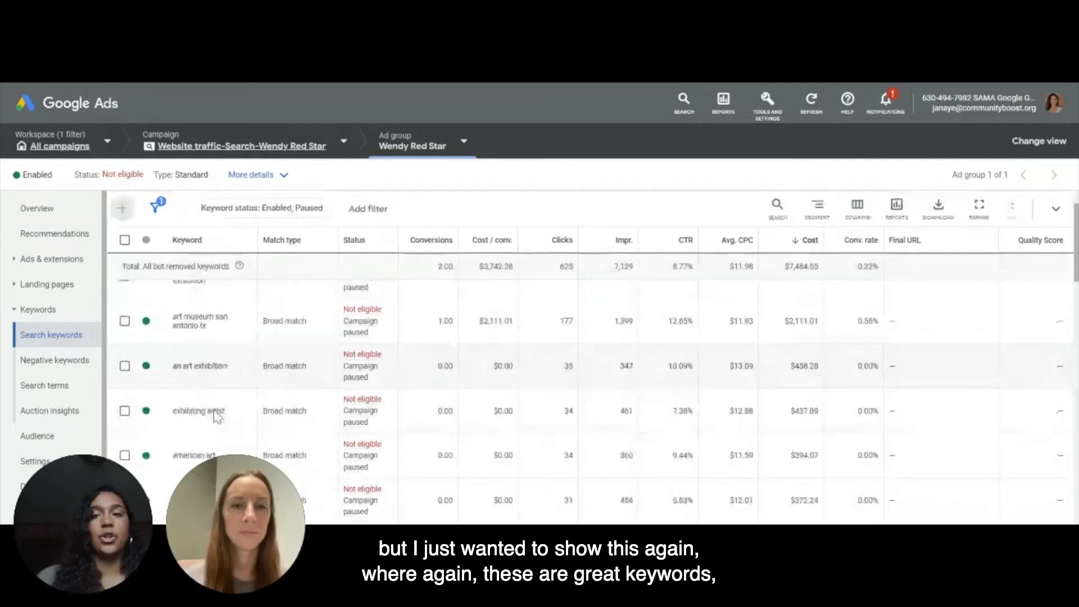
pyautogui.scroll(-2, 217, 416)
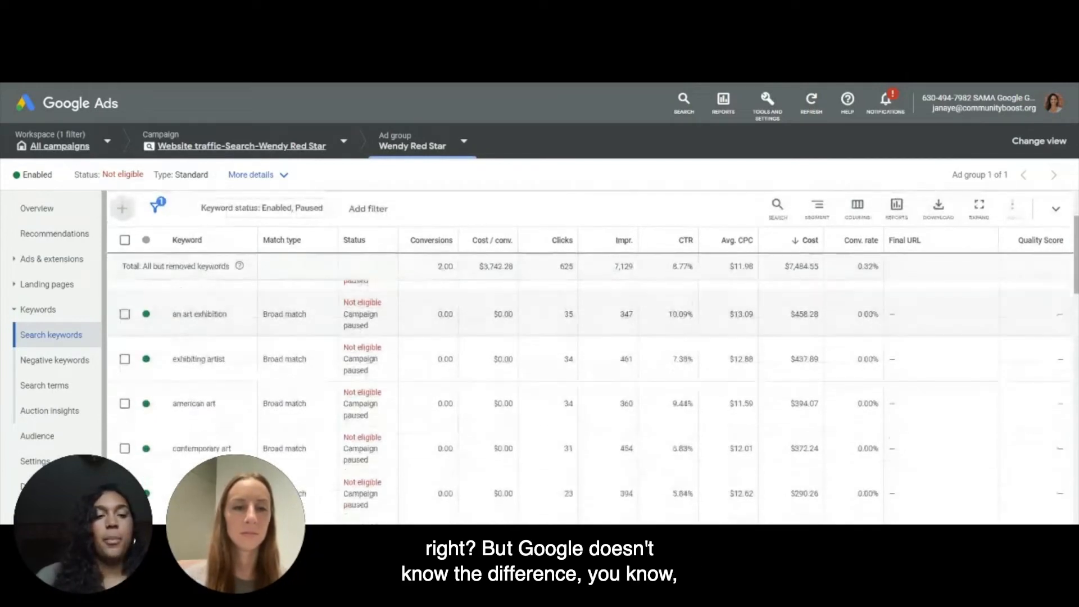
pyautogui.scroll(3, 588, 358)
pyautogui.scroll(-5, 590, 394)
pyautogui.scroll(-3, 129, 414)
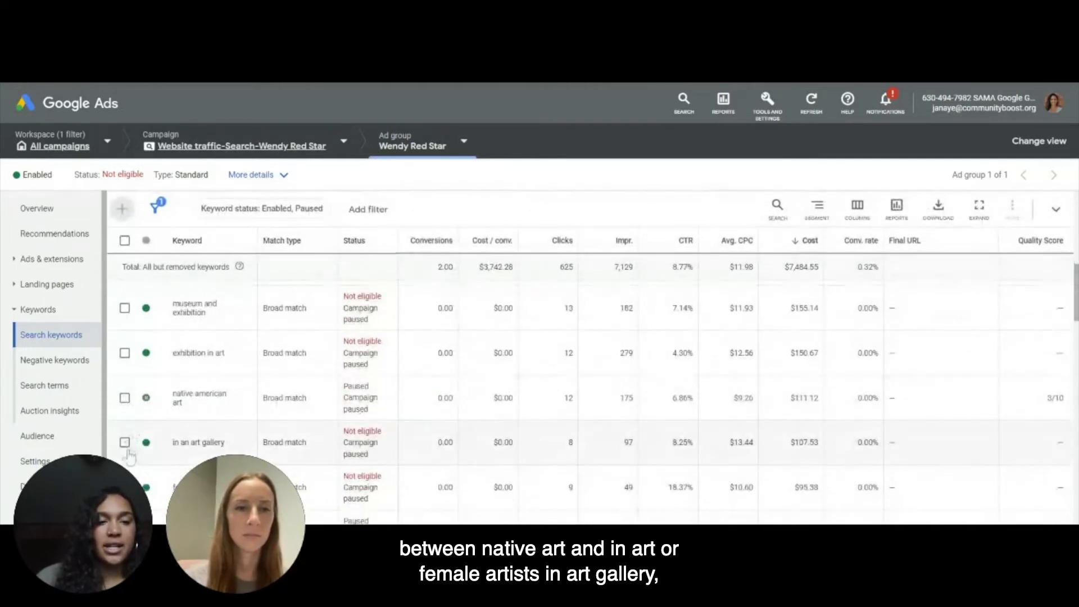
# Step: Mark the keyword below "in an art gallery" as an example, clear it, and view the ad group's responsive search ad
pyautogui.click(124, 487)
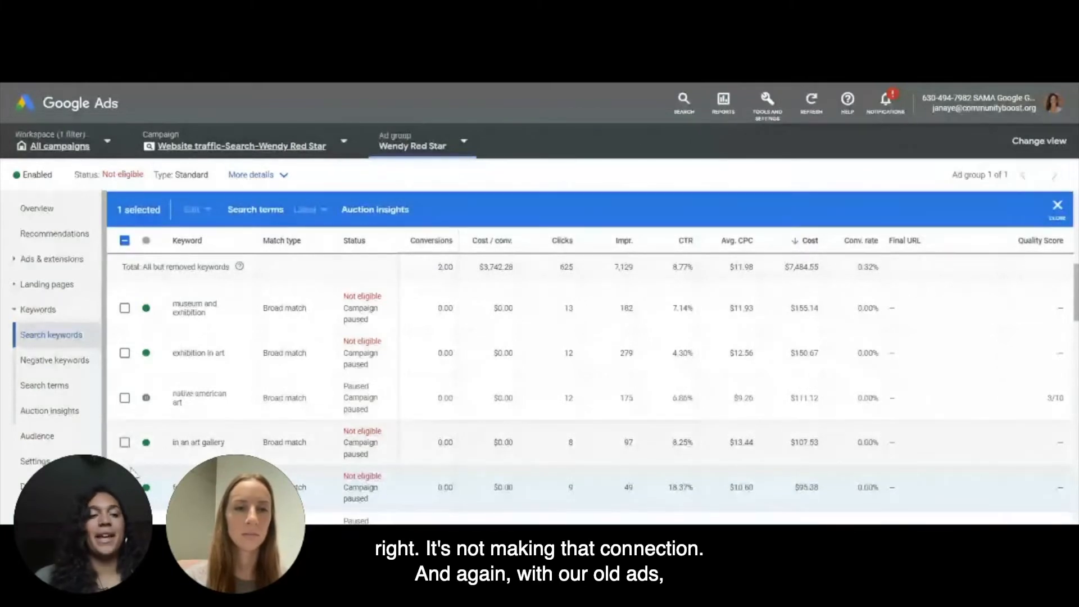
pyautogui.click(124, 488)
pyautogui.click(52, 258)
pyautogui.click(34, 284)
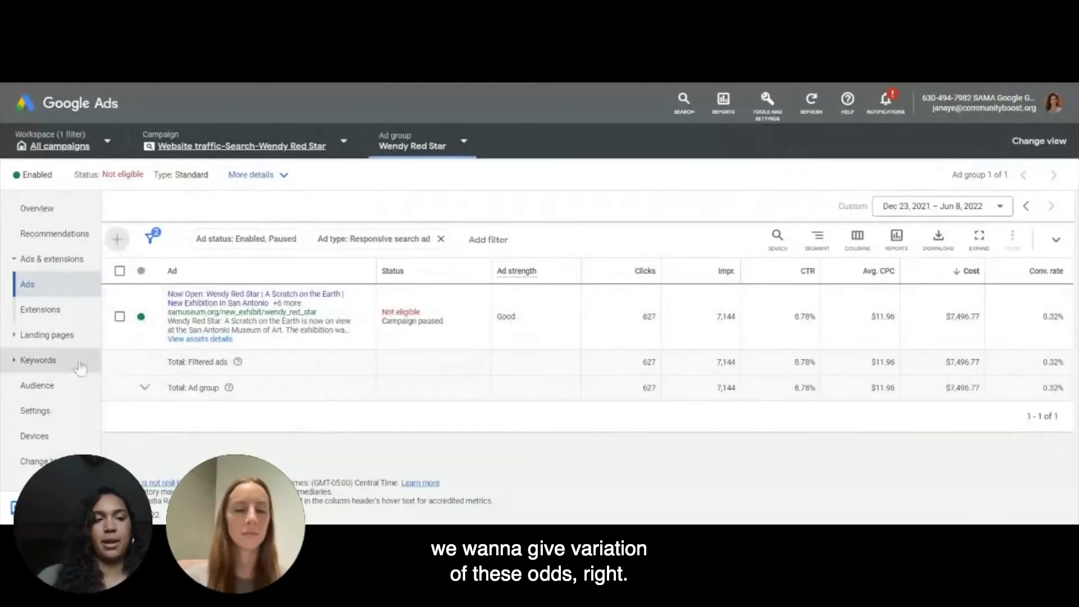
# Step: Return to the Wendy Red Star search keywords and check how many keywords the ad group contains
pyautogui.click(38, 361)
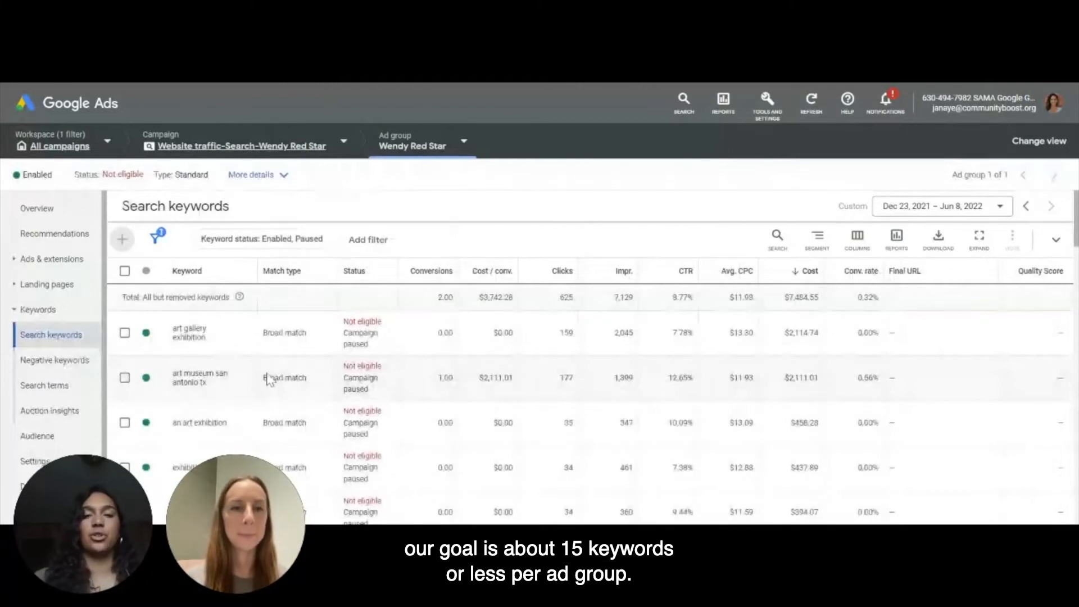
pyautogui.scroll(-10, 638, 266)
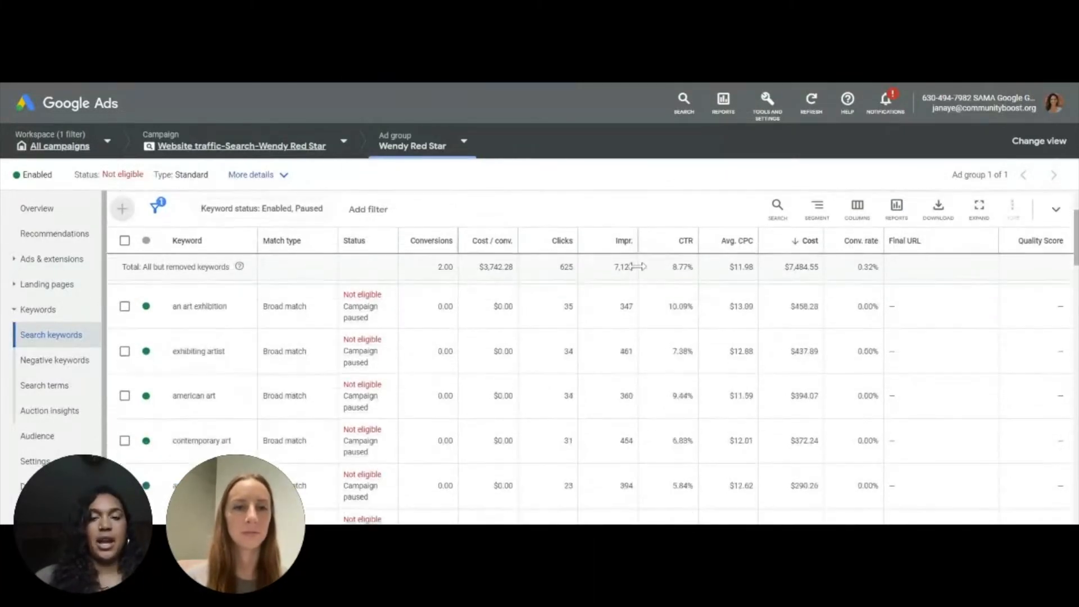
pyautogui.scroll(-15, 638, 267)
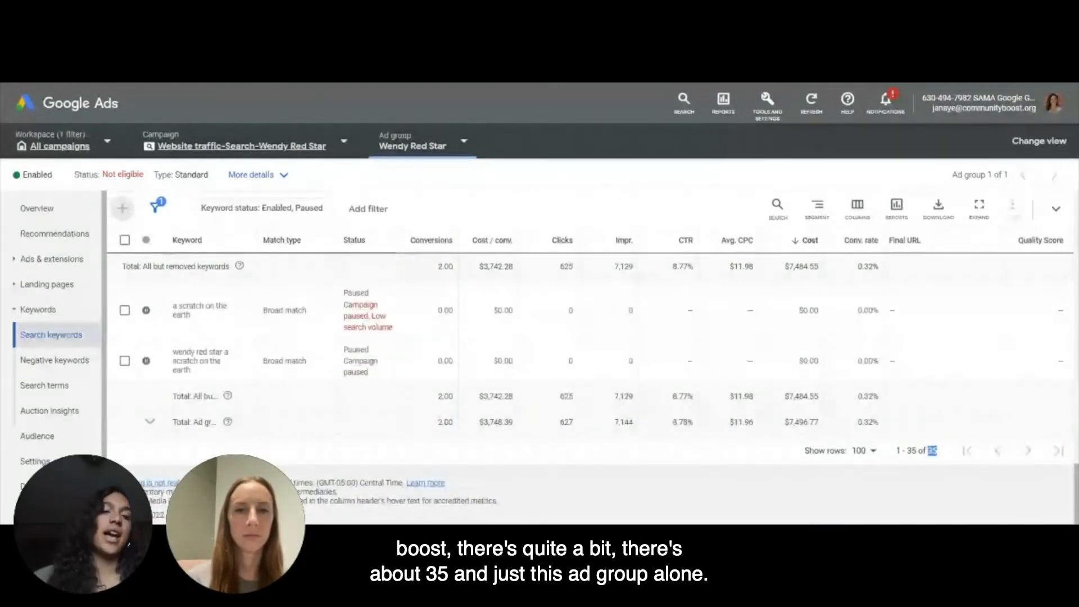
pyautogui.scroll(2, 315, 419)
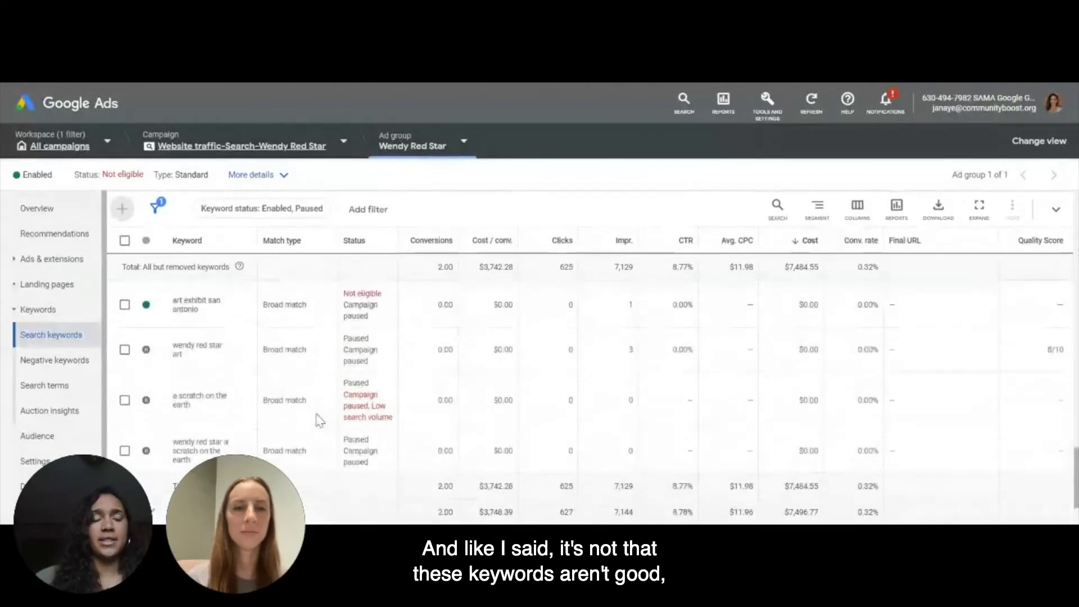
pyautogui.scroll(1, 319, 421)
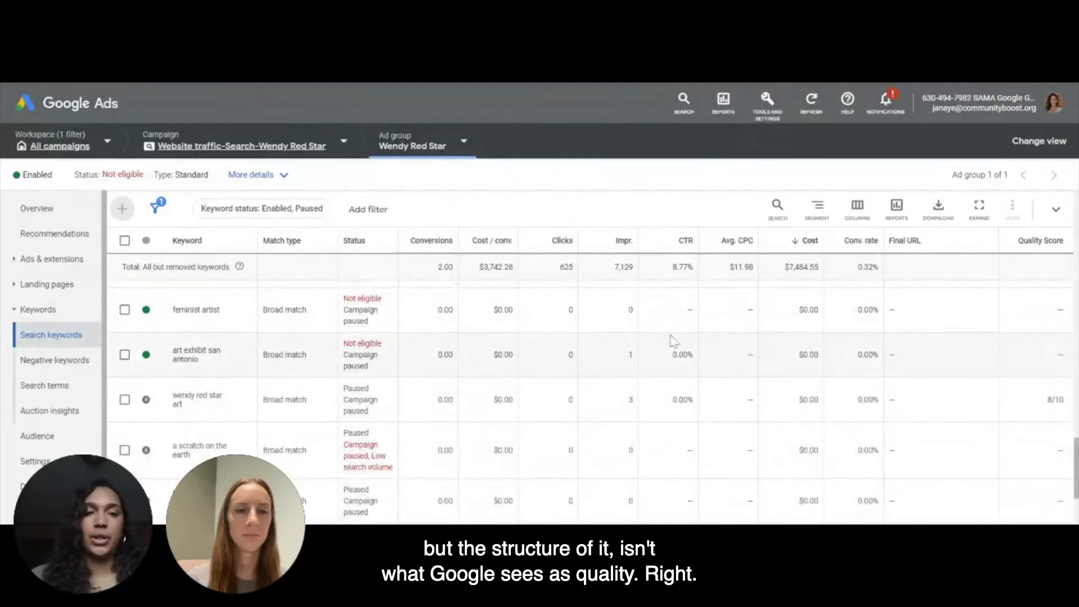
# Step: Return to the account-wide overview and examine the campaigns' location targeting, including the excluded locations
pyautogui.click(63, 147)
pyautogui.click(70, 207)
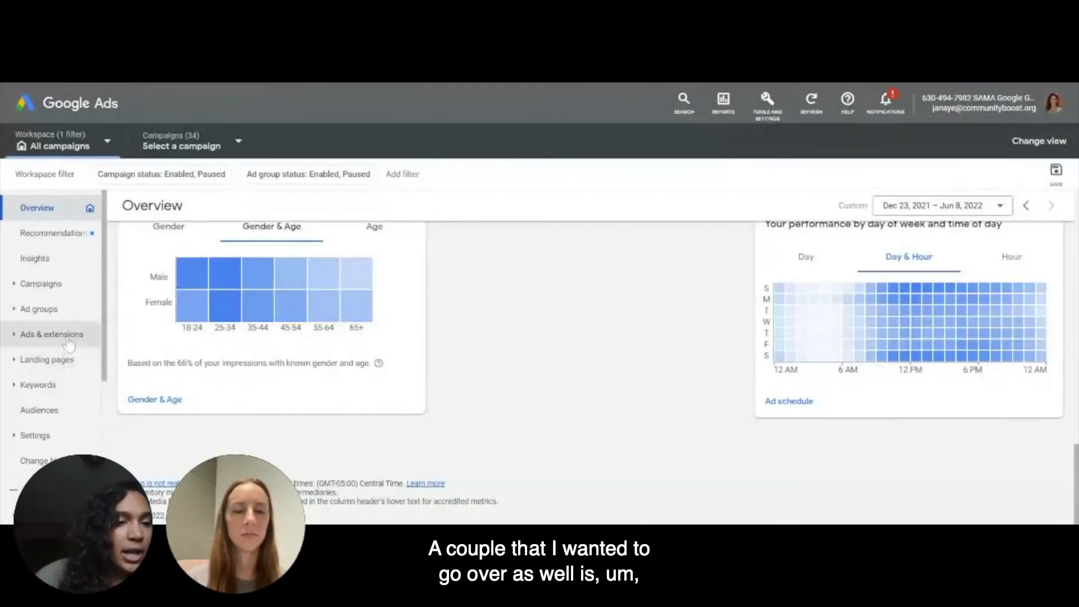
pyautogui.scroll(-1, 63, 433)
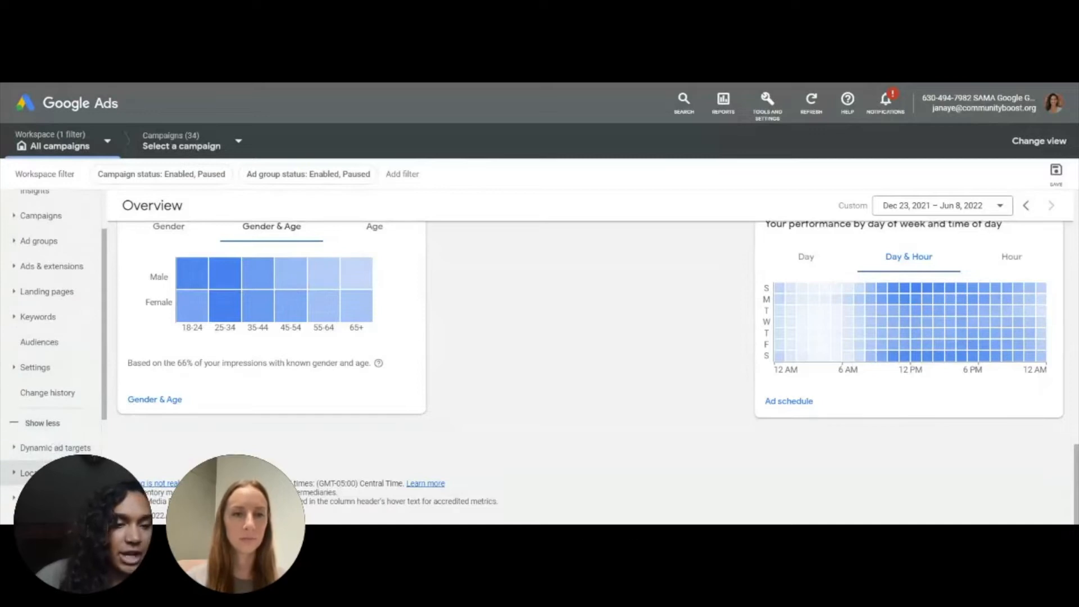
pyautogui.click(48, 473)
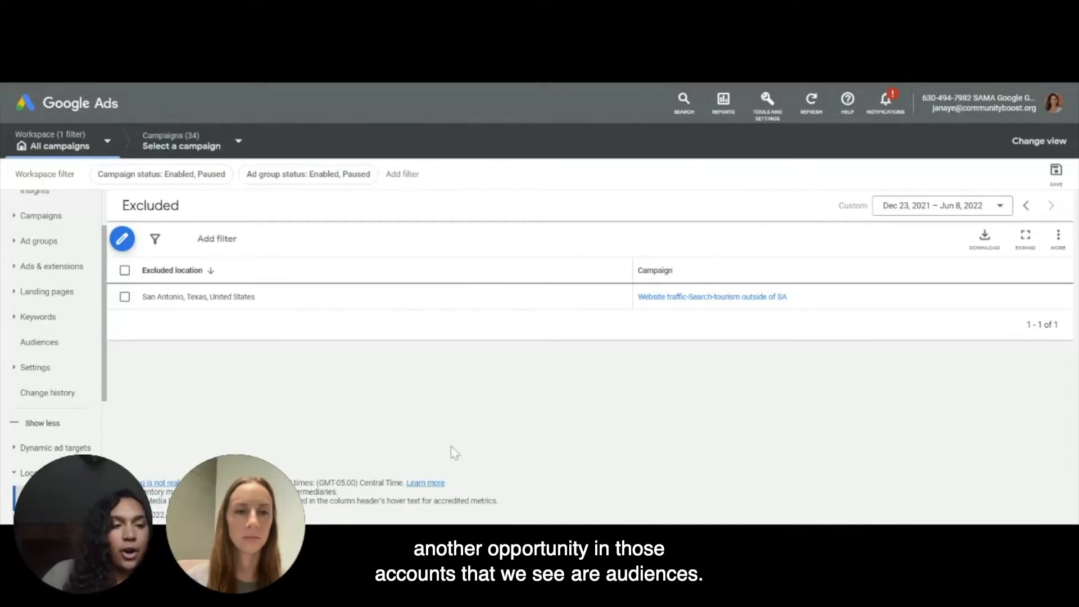
# Step: Open the account's audiences, expand the audience segments table, and review the segments' performance and targeting settings
pyautogui.click(42, 345)
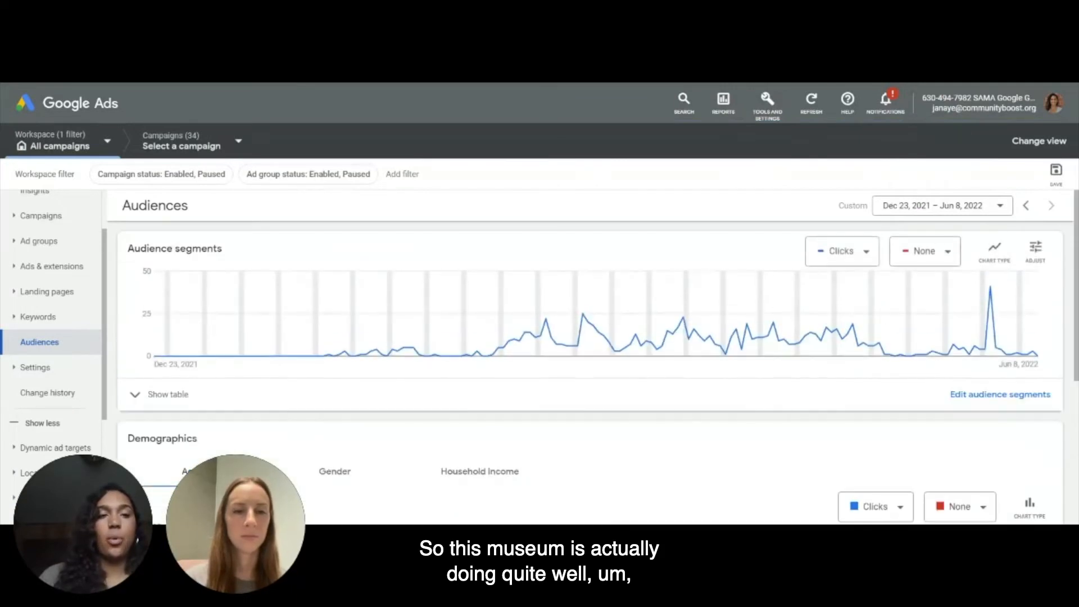
pyautogui.scroll(-1, 241, 371)
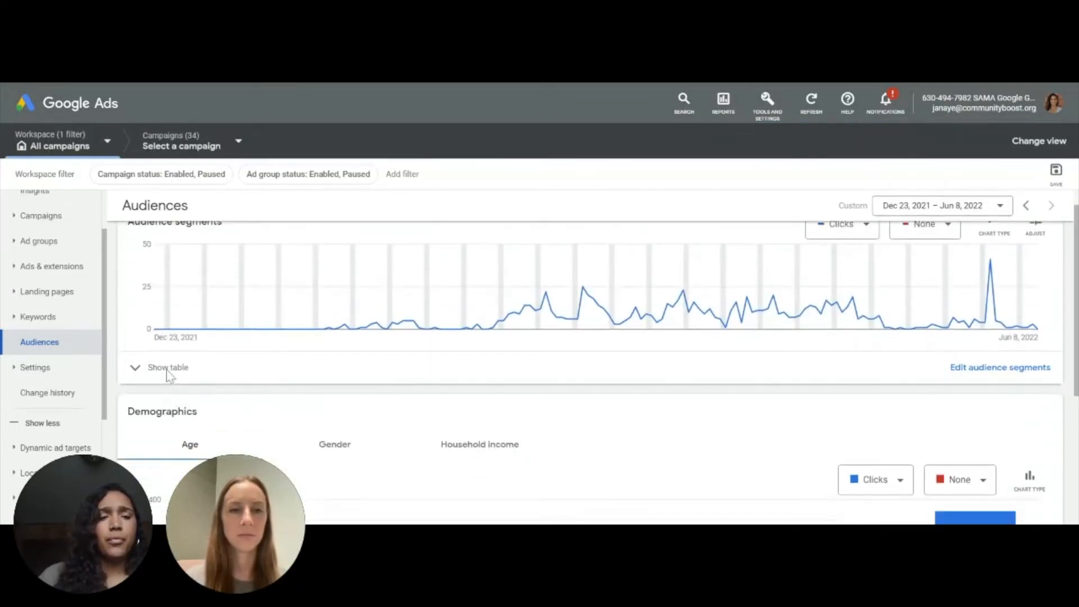
pyautogui.click(167, 371)
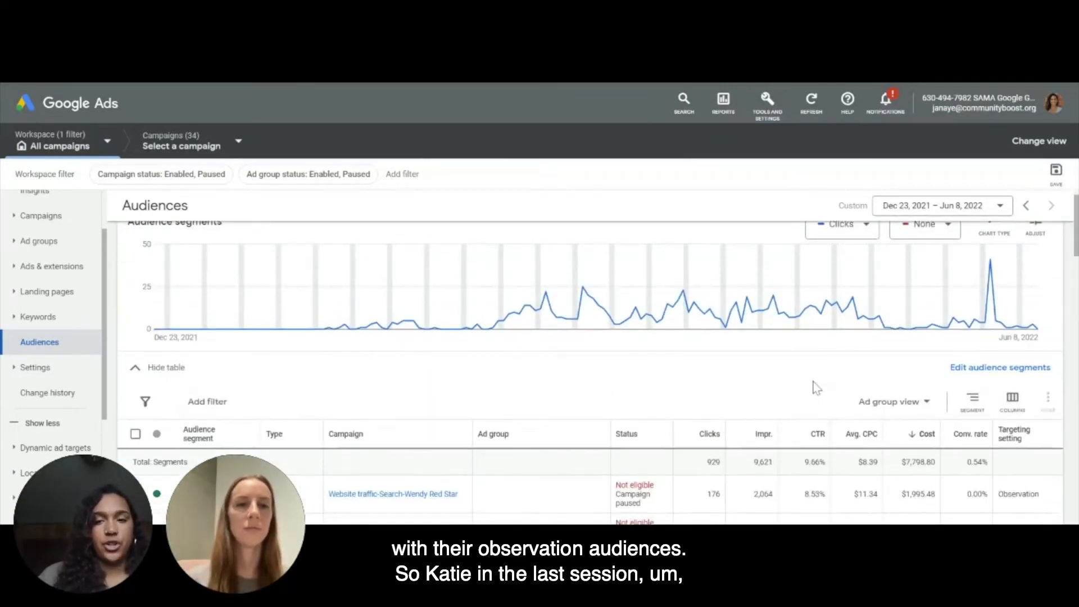
pyautogui.scroll(-3, 814, 385)
pyautogui.scroll(-3, 815, 385)
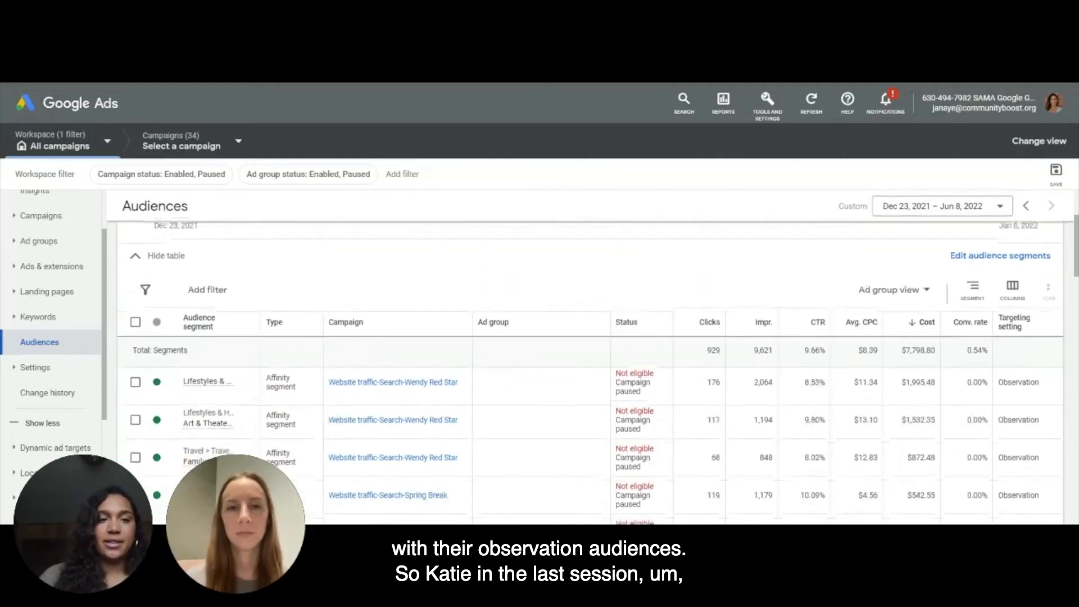
pyautogui.scroll(1, 774, 287)
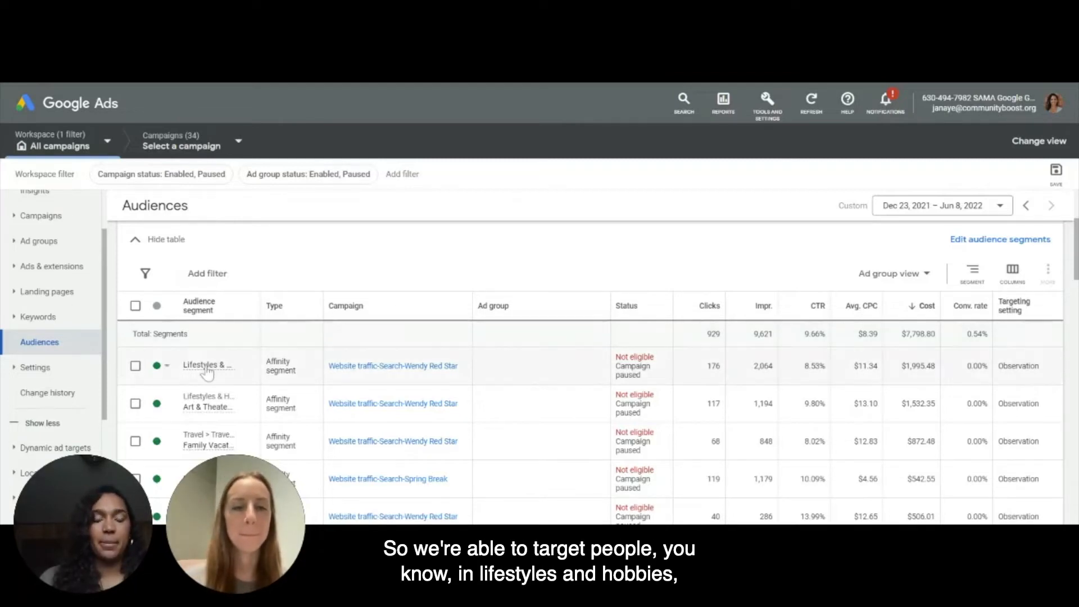
# Step: Review the top audience segments and their targeting settings, collapsing and re-expanding the segments table
pyautogui.moveTo(208, 371)
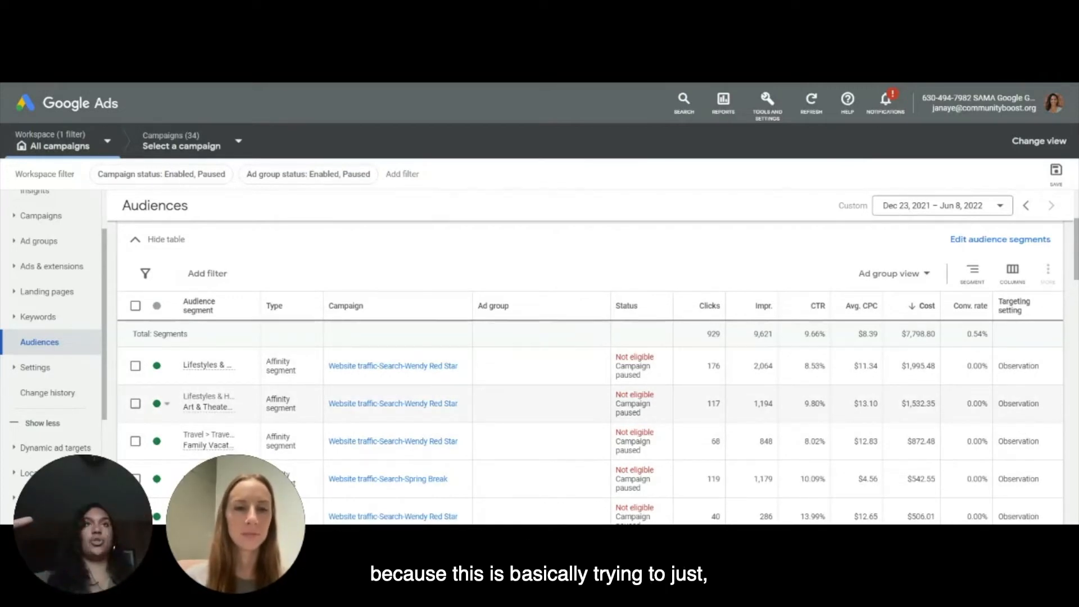
pyautogui.moveTo(1012, 318)
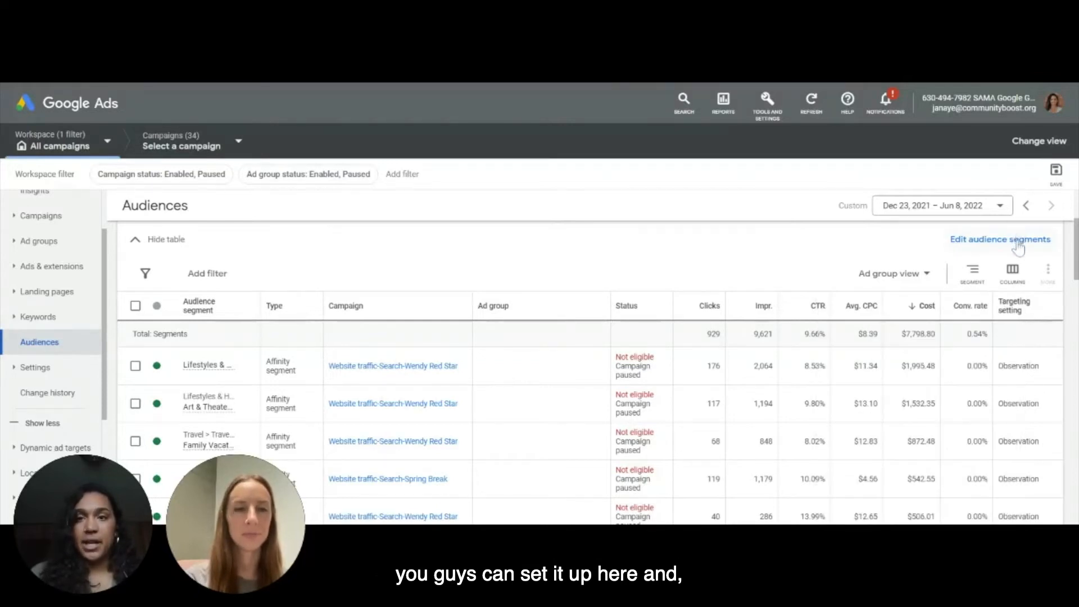
pyautogui.click(768, 104)
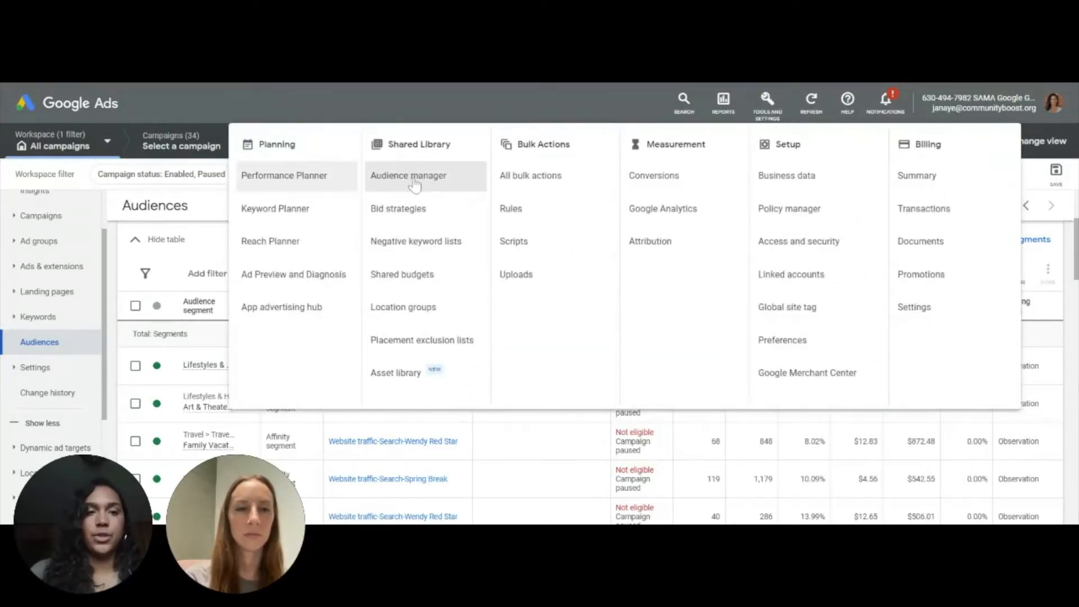
pyautogui.click(199, 242)
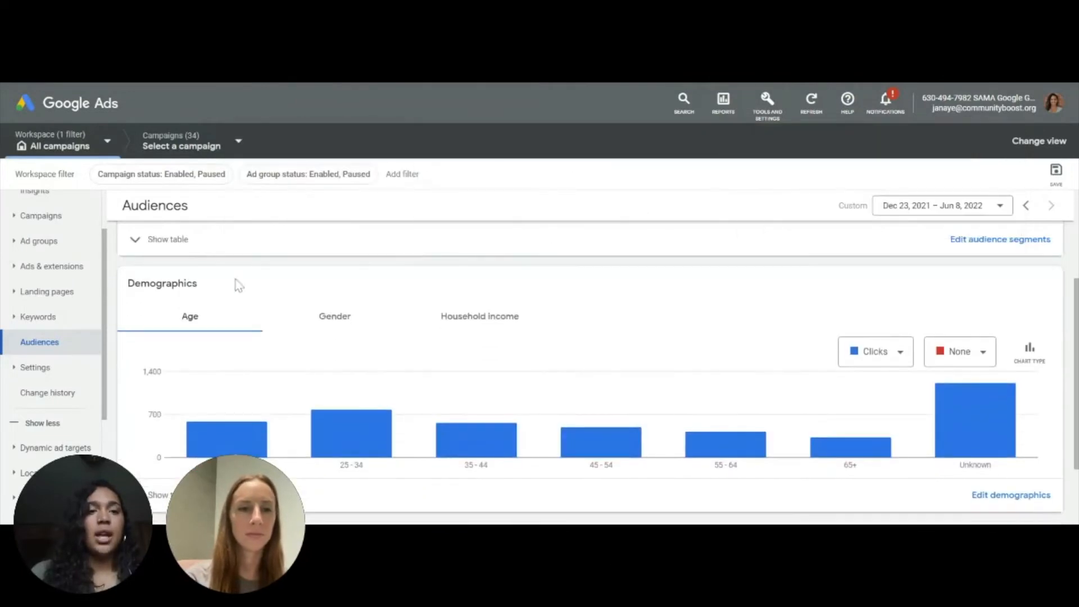
pyautogui.click(171, 250)
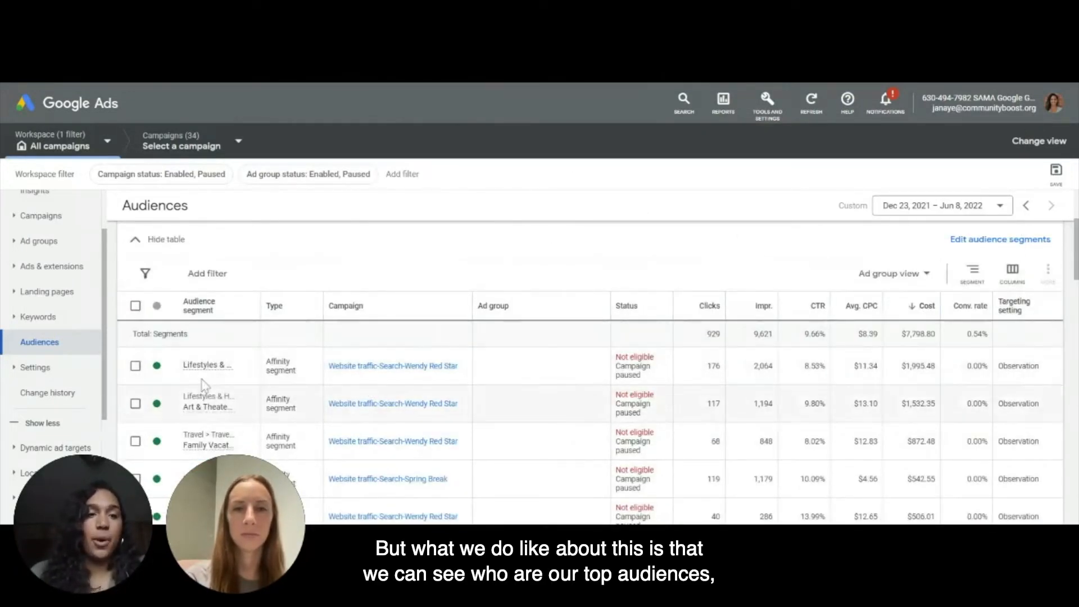
# Step: Mark the two highest-cost audience segments as examples of top audiences, and clear both selections
pyautogui.click(136, 366)
pyautogui.click(135, 404)
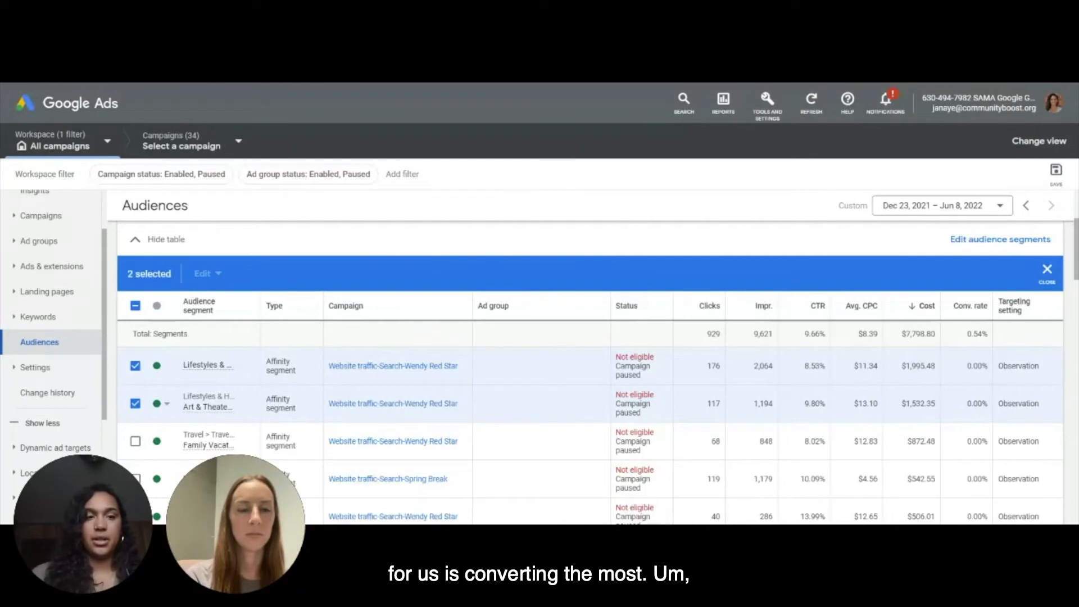
pyautogui.click(136, 403)
pyautogui.click(135, 365)
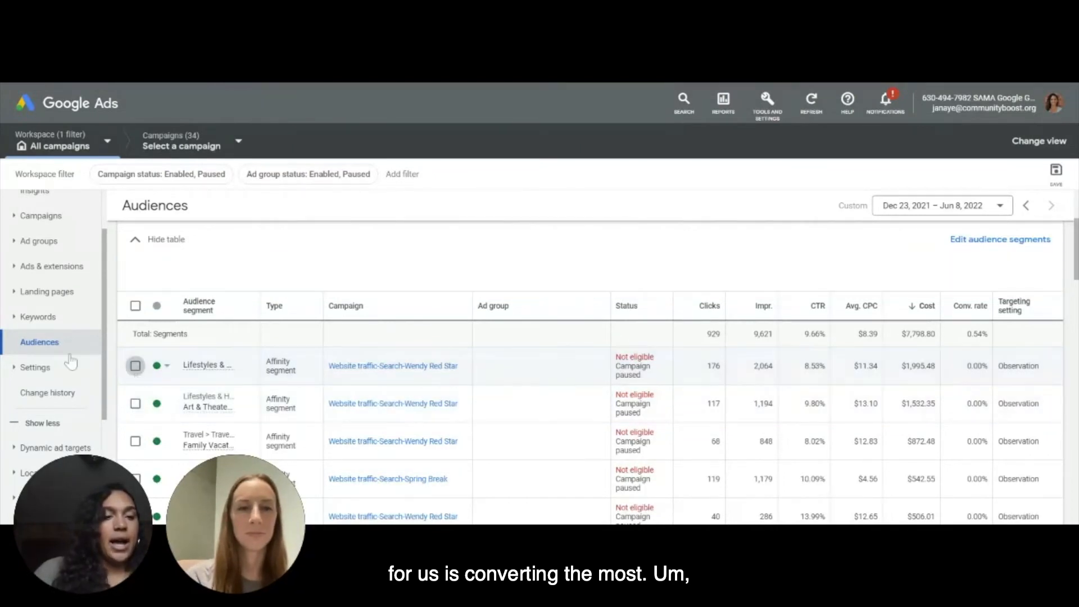
# Step: Return to the account overview, open the account's conversion tracking, and view all conversion actions
pyautogui.scroll(1, 59, 357)
pyautogui.scroll(1, 59, 357)
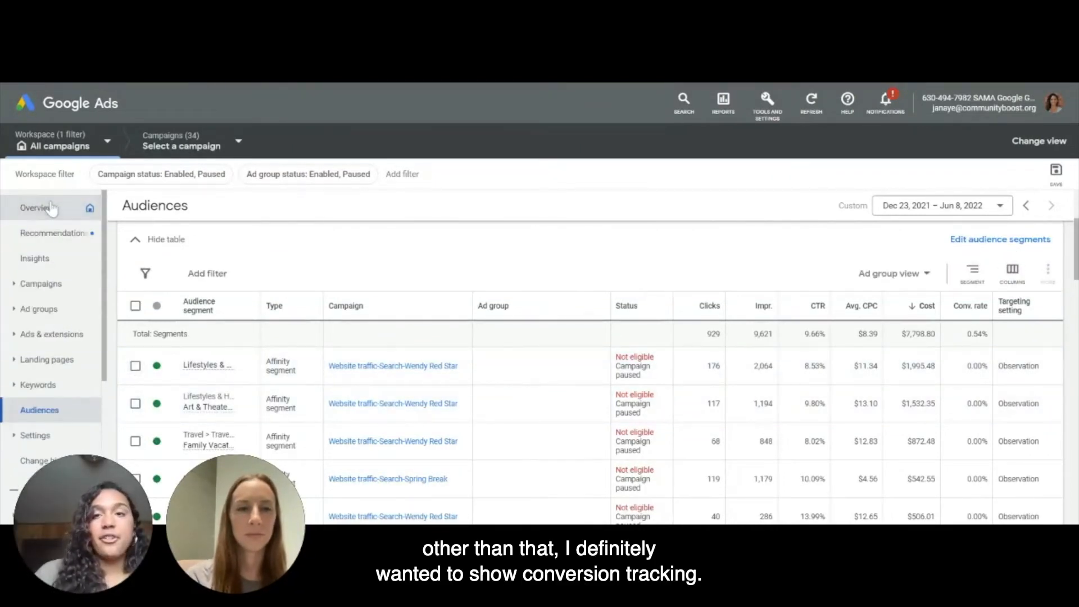
pyautogui.click(764, 118)
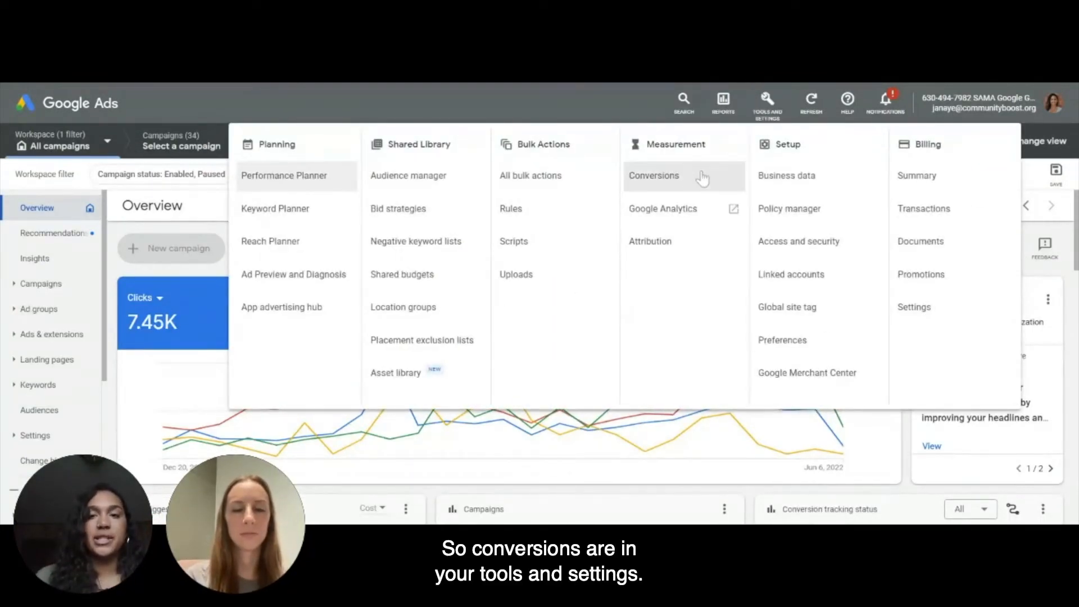
pyautogui.click(689, 184)
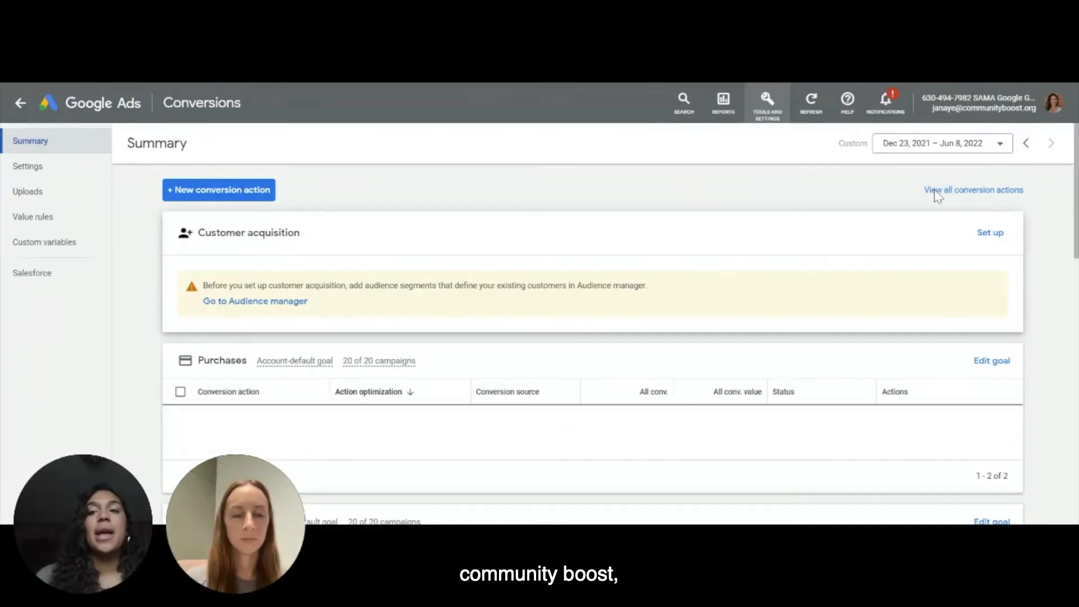
pyautogui.click(937, 191)
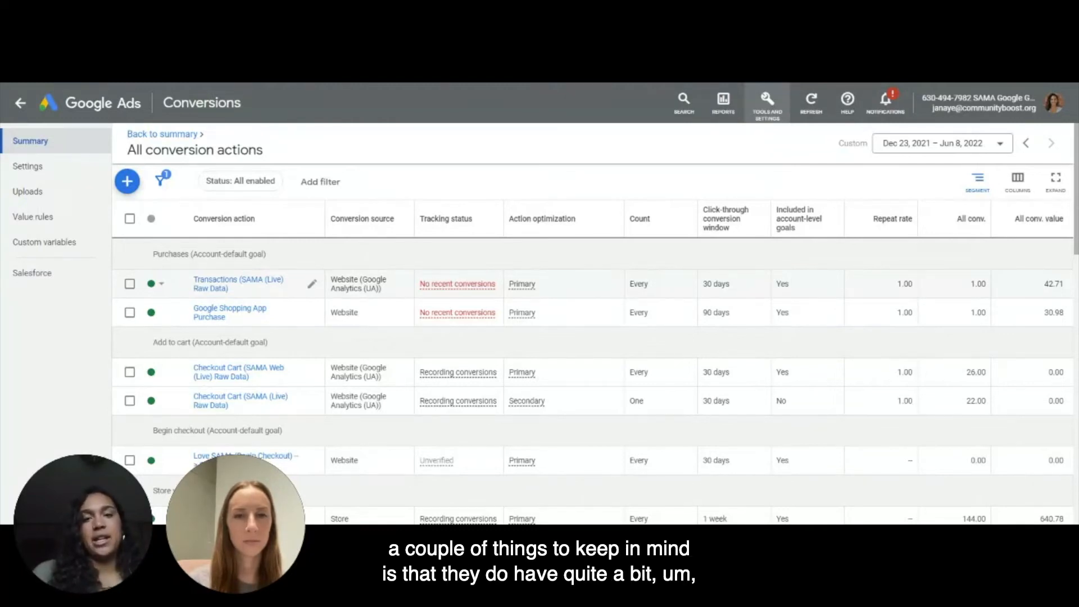
# Step: Examine the full list of enabled conversion actions, checking each one's source, tracking status, optimization setting and conversions
pyautogui.scroll(-3, 362, 328)
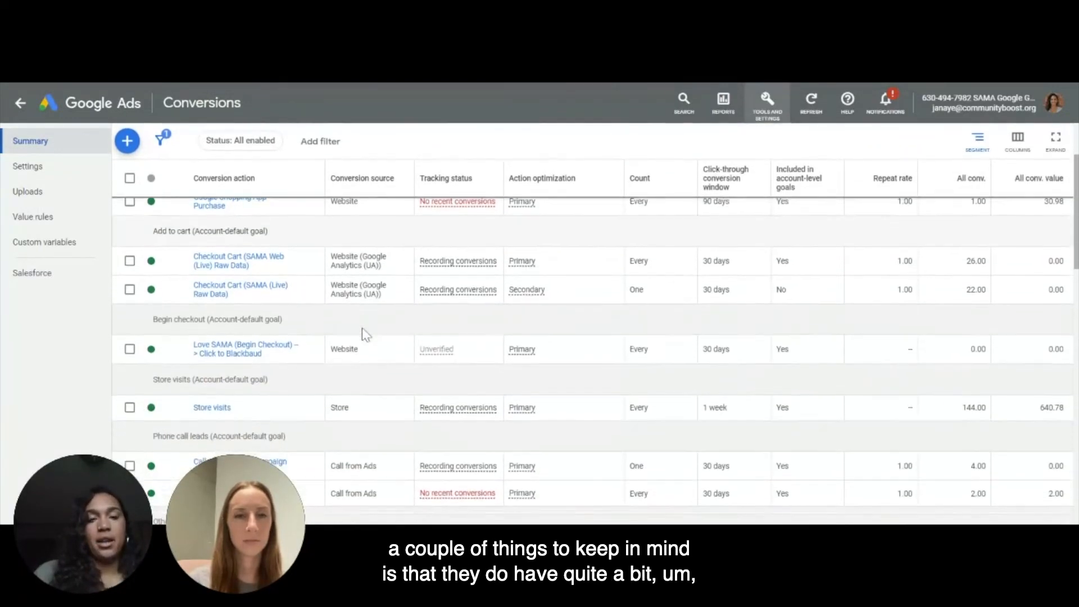
pyautogui.scroll(-2, 364, 360)
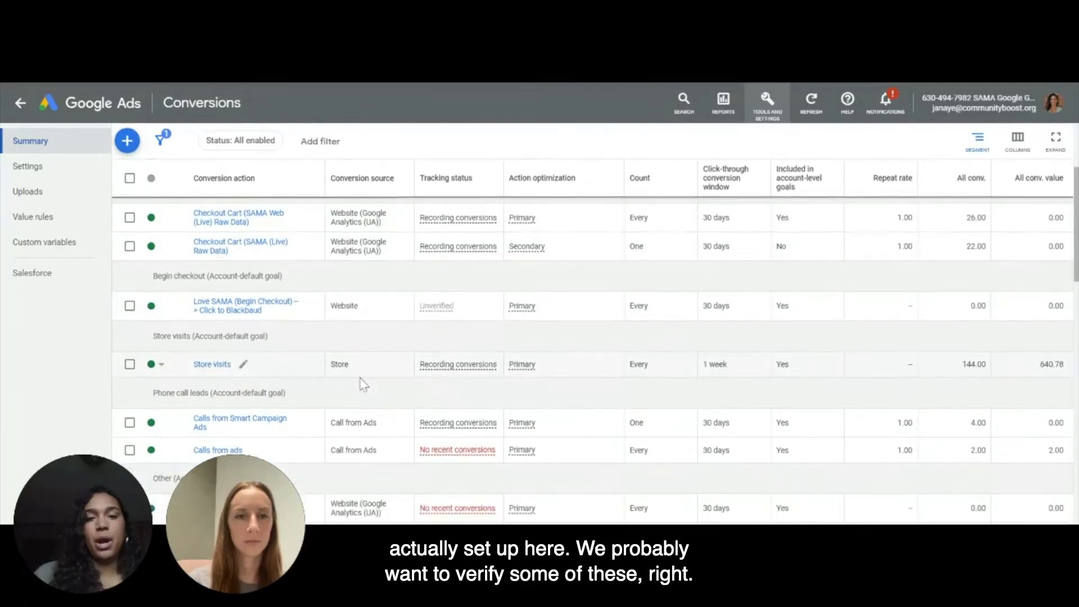
pyautogui.scroll(-2, 360, 427)
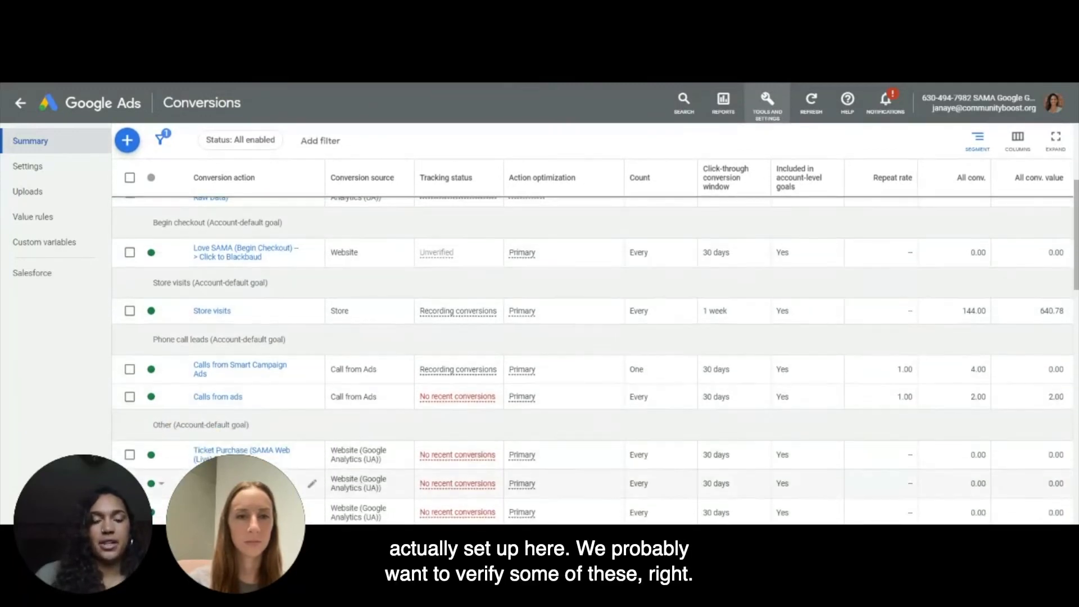
pyautogui.scroll(-4, 253, 484)
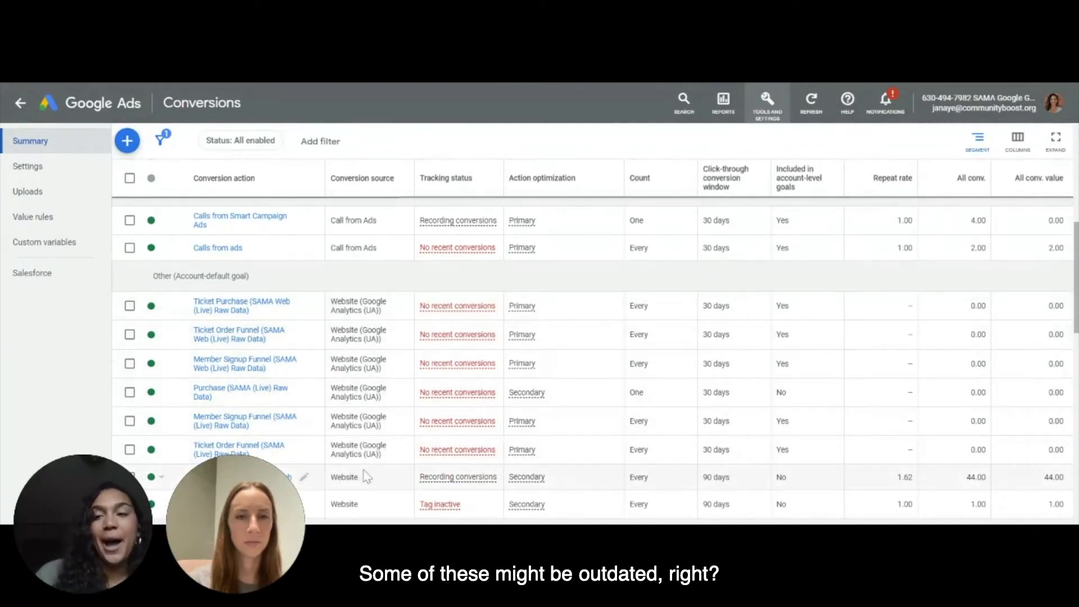
pyautogui.scroll(-1, 385, 453)
pyautogui.scroll(-3, 386, 458)
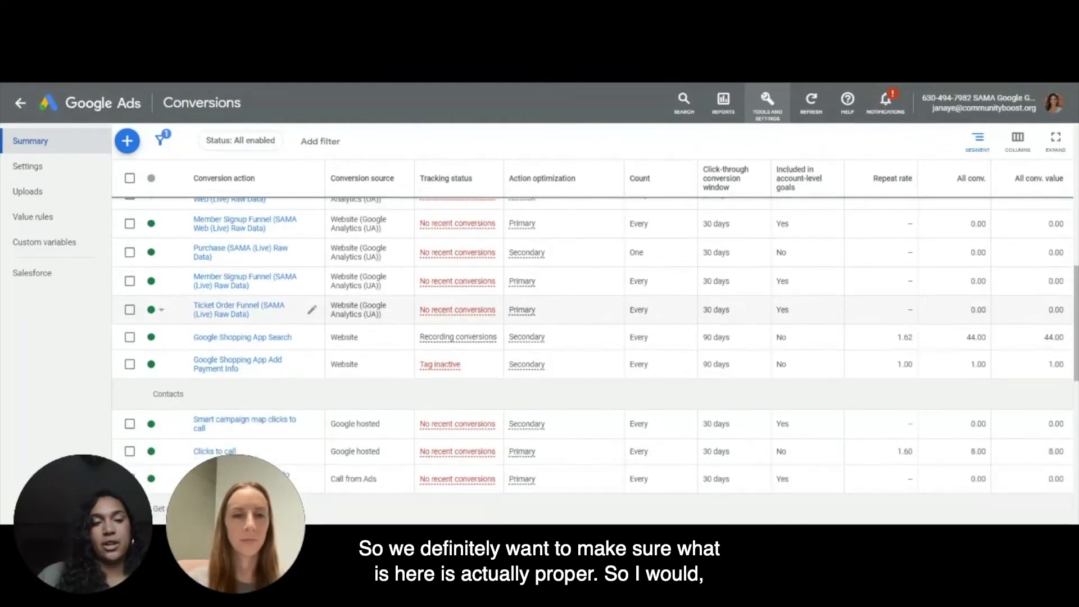
pyautogui.scroll(-5, 386, 458)
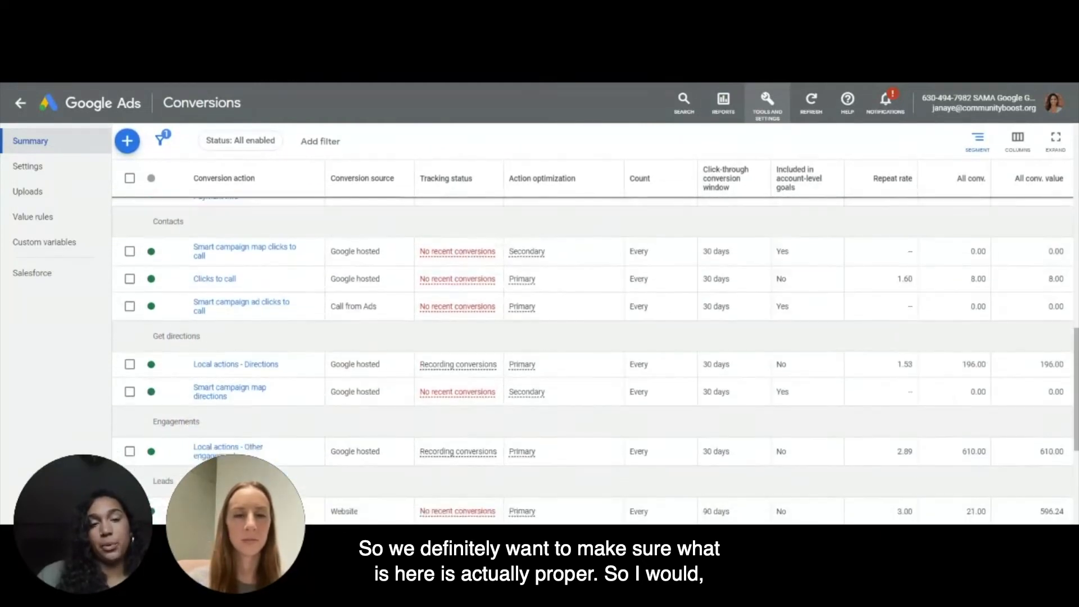
pyautogui.scroll(-2, 385, 458)
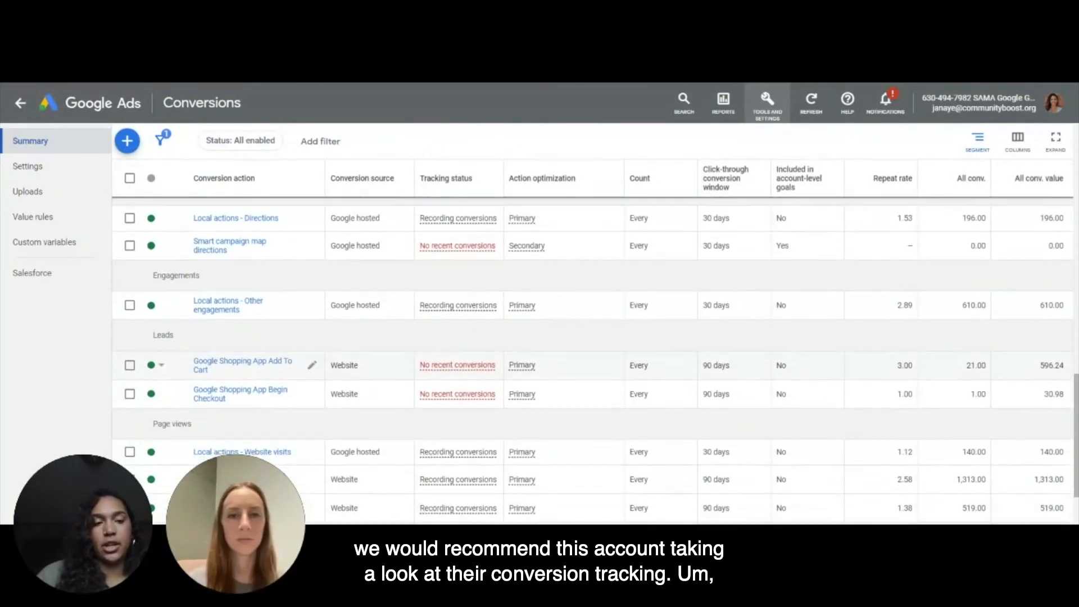
pyautogui.scroll(-2, 593, 326)
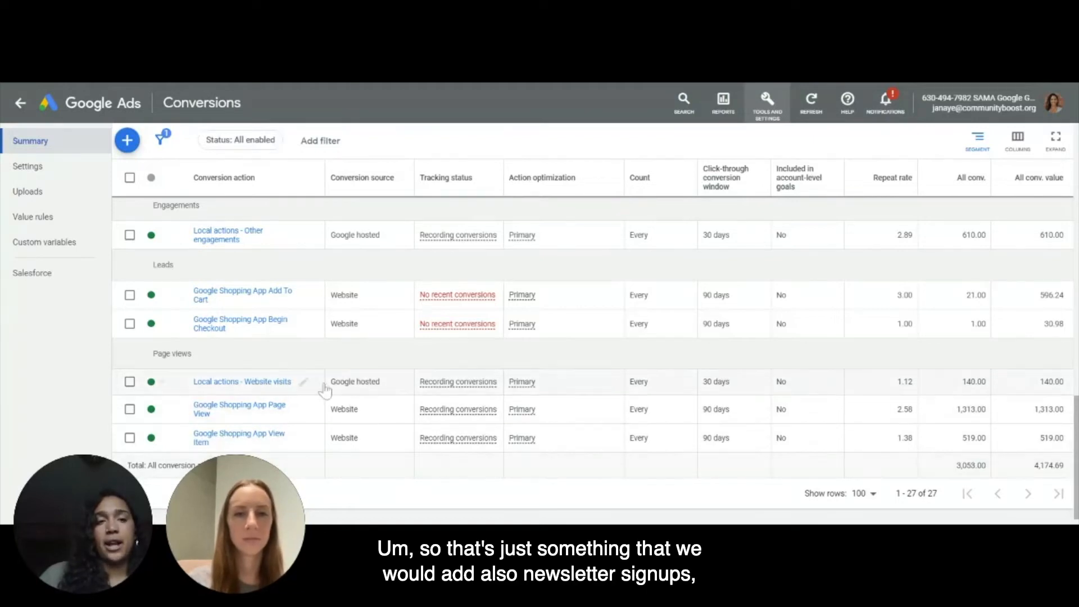
# Step: Recheck the ticket order and member signup conversion actions, briefly marking Member Signup Funnel (SAMA (Live) Raw Data), and return to the list's beginning
pyautogui.scroll(2, 355, 459)
pyautogui.scroll(5, 355, 459)
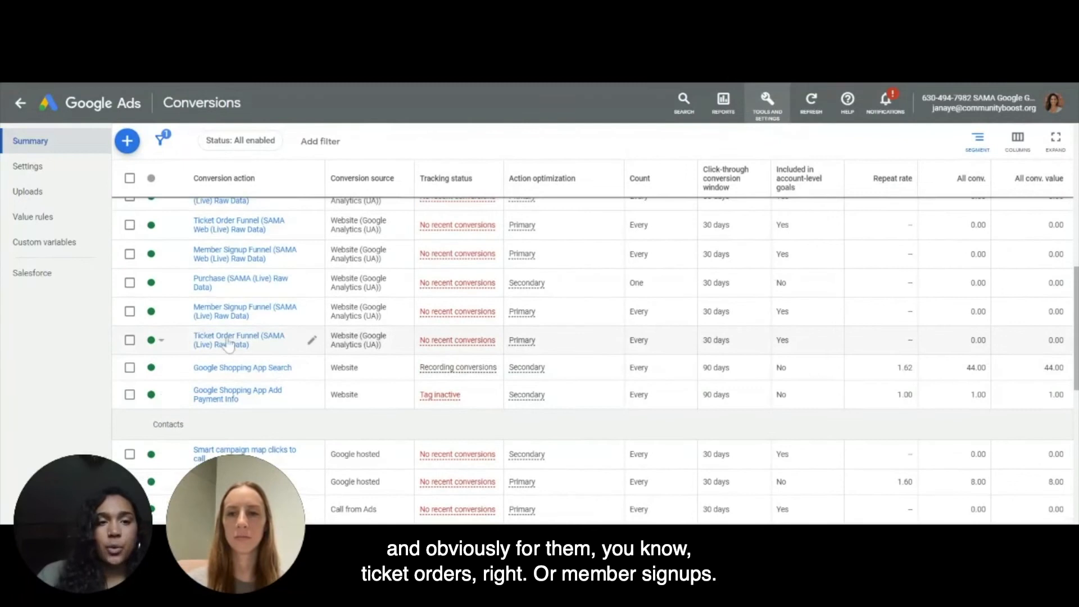
pyautogui.scroll(1, 230, 349)
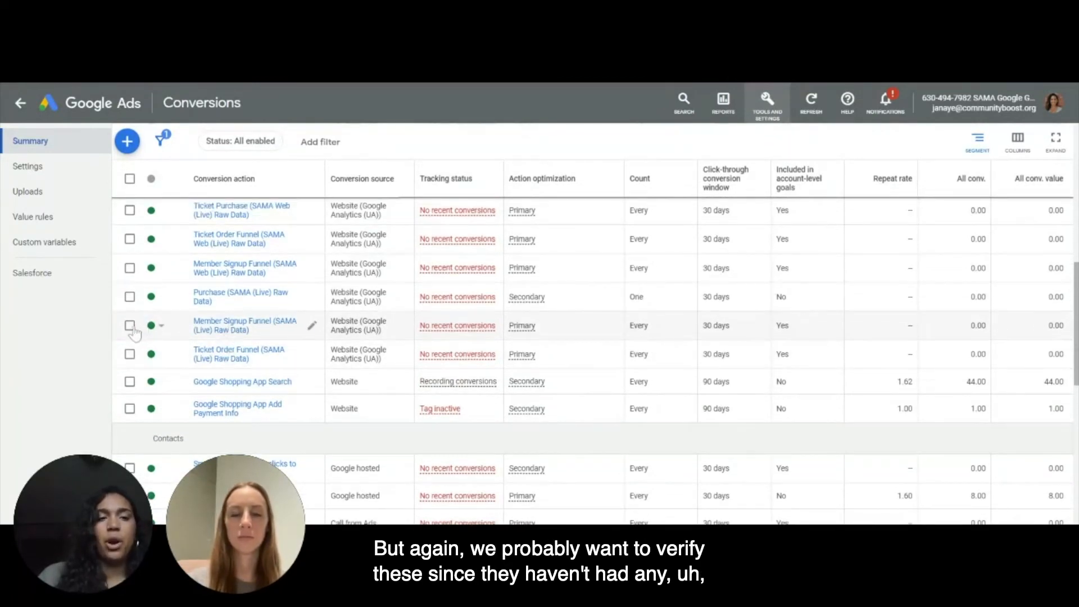
pyautogui.click(130, 325)
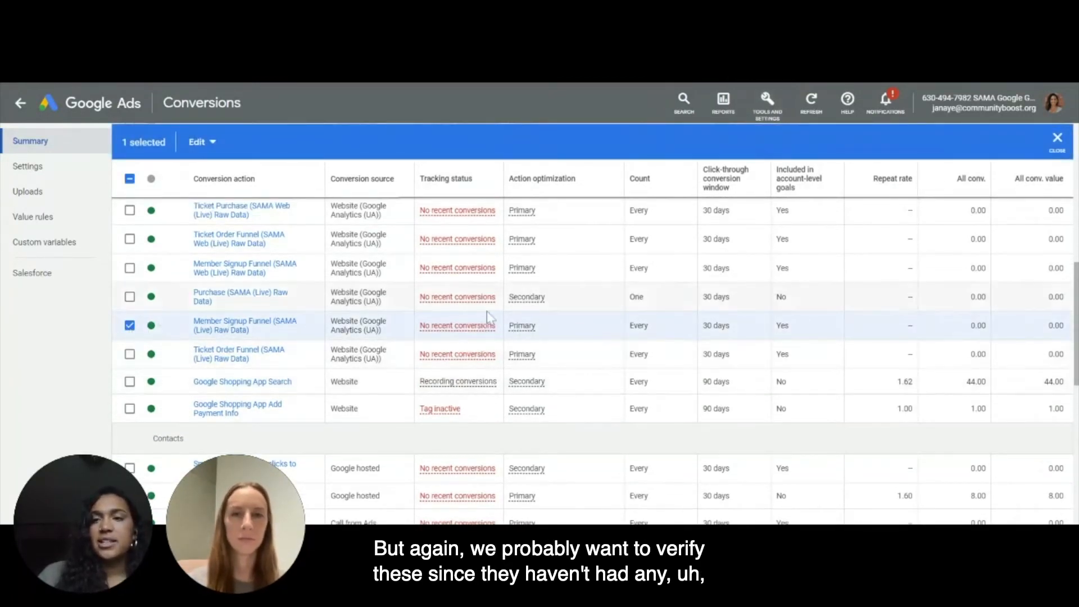
pyautogui.click(130, 327)
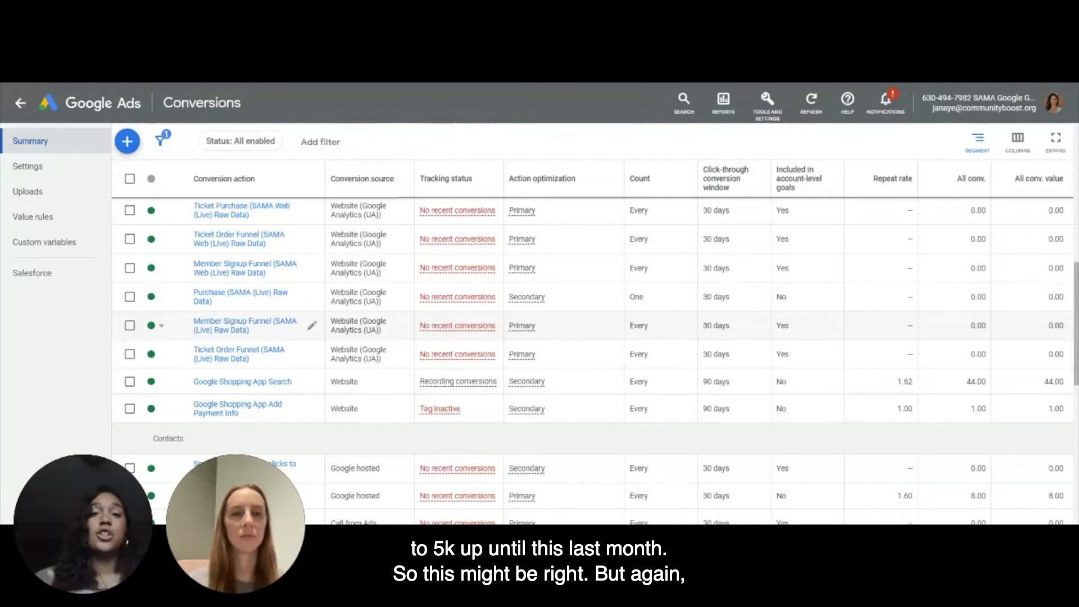
pyautogui.scroll(1, 323, 295)
pyautogui.scroll(3, 324, 296)
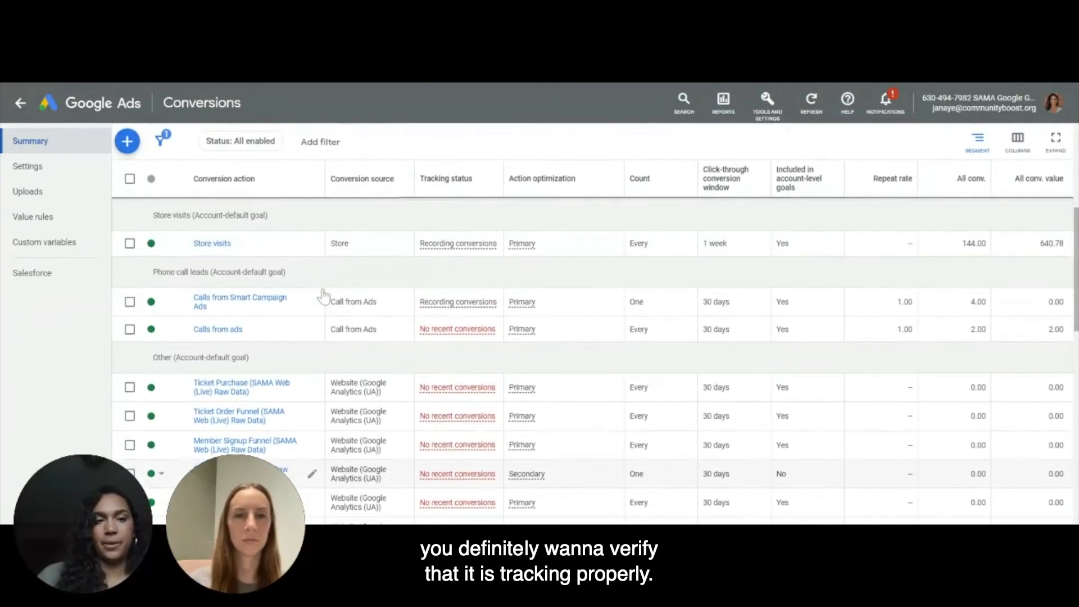
pyautogui.scroll(5, 596, 324)
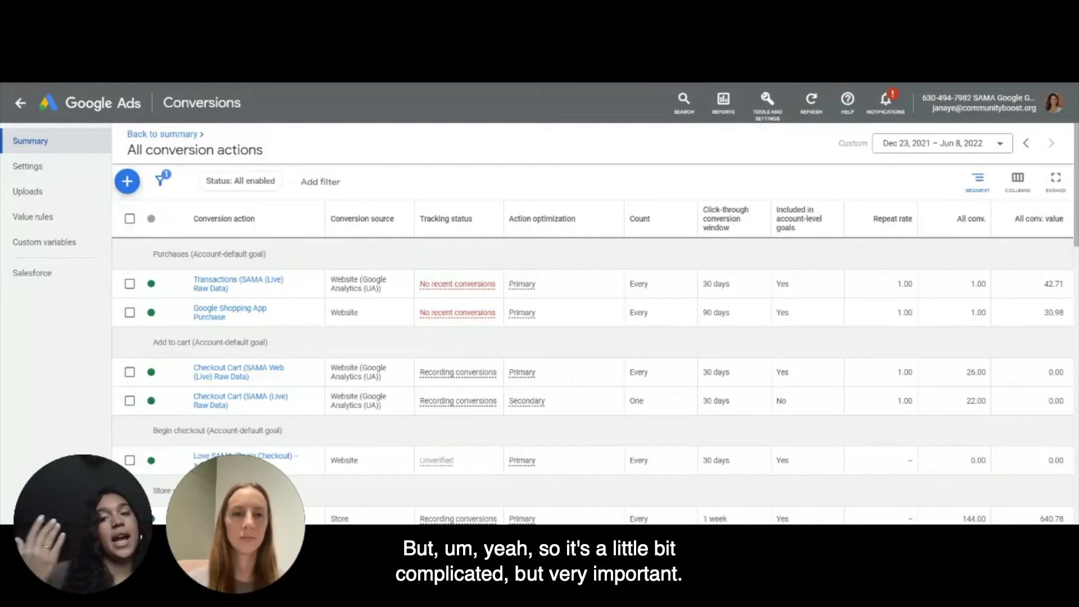
# Step: Return to the account overview and inspect the metric choices for the Conversions scorecard, leaving the metric unchanged
pyautogui.click(18, 104)
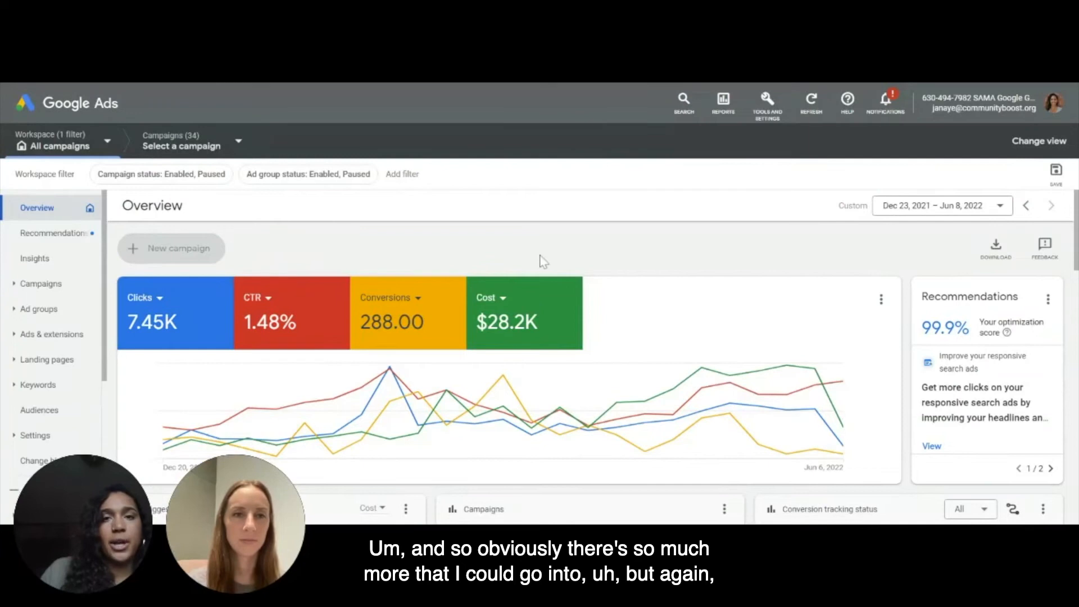
pyautogui.scroll(-1, 543, 262)
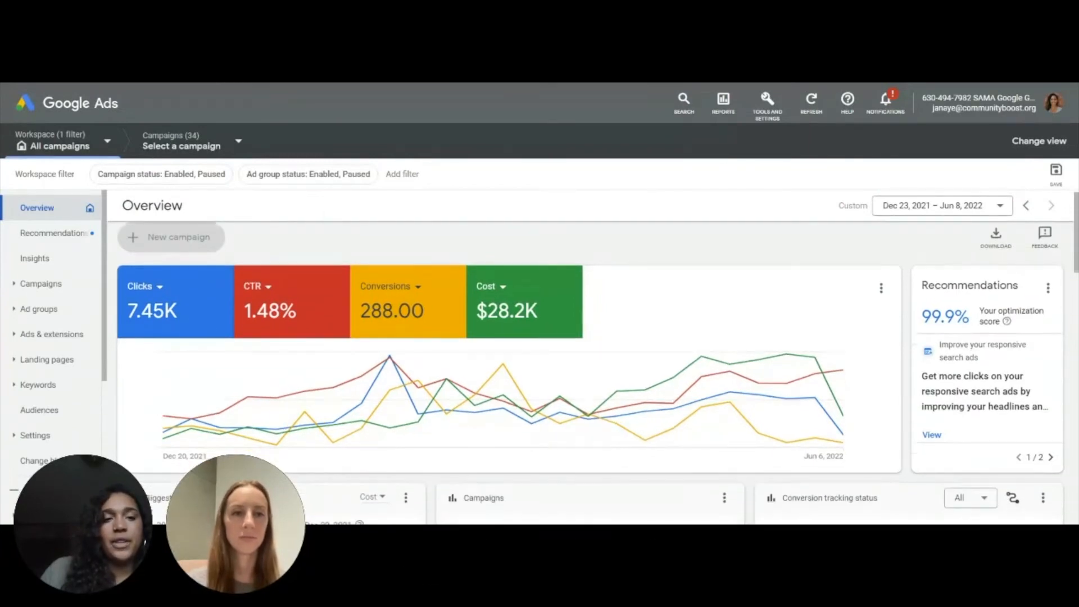
pyautogui.click(415, 293)
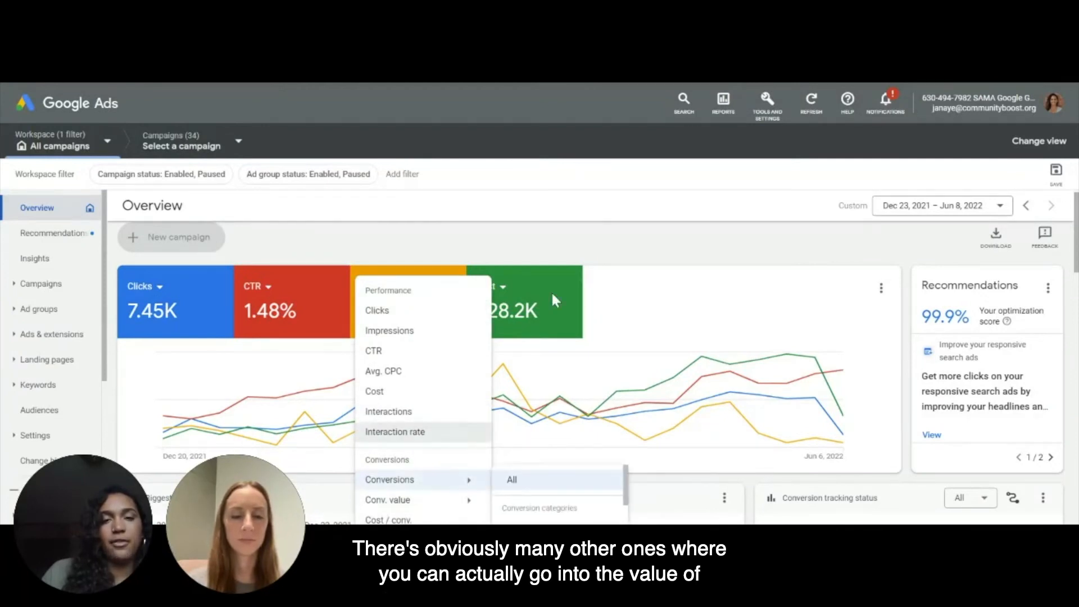
pyautogui.click(591, 236)
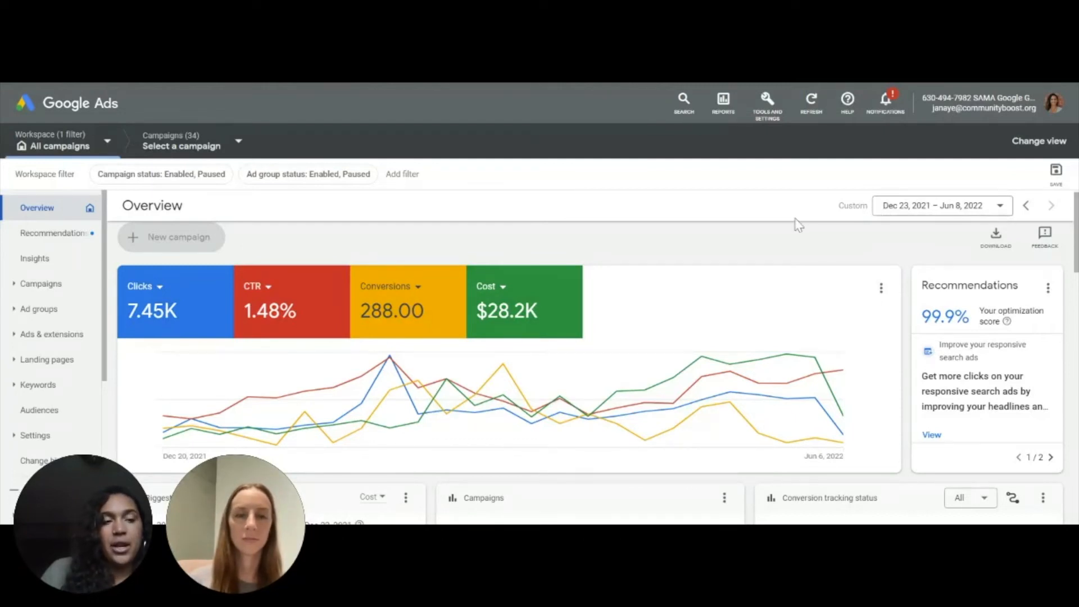
# Step: Open the account's campaigns list and compare the campaigns' budgets, status, performance and bid strategies
pyautogui.click(45, 286)
pyautogui.click(44, 309)
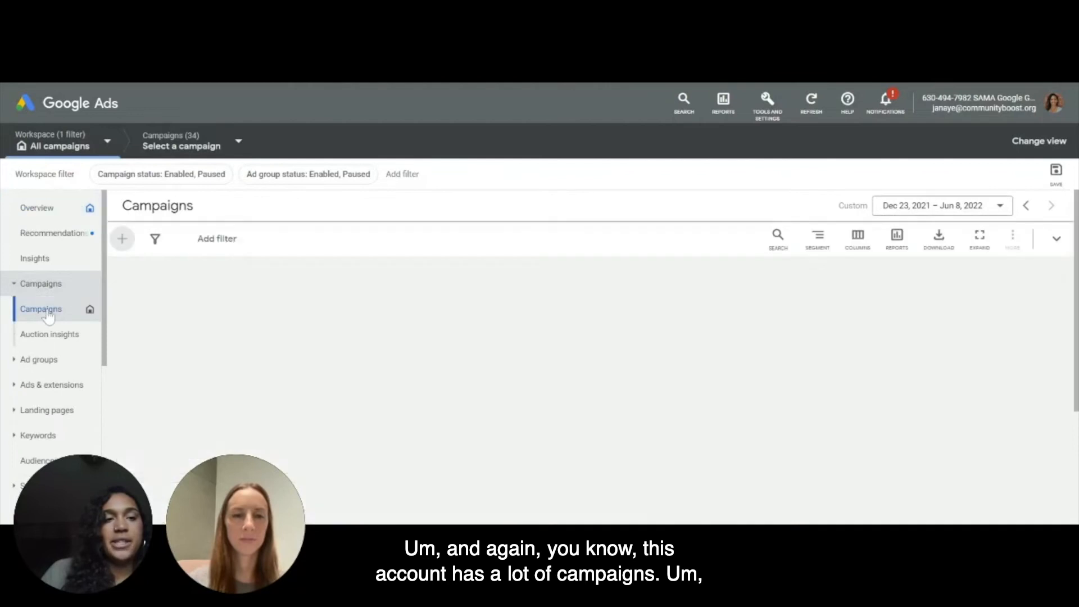
pyautogui.scroll(-1, 286, 318)
pyautogui.scroll(-2, 287, 317)
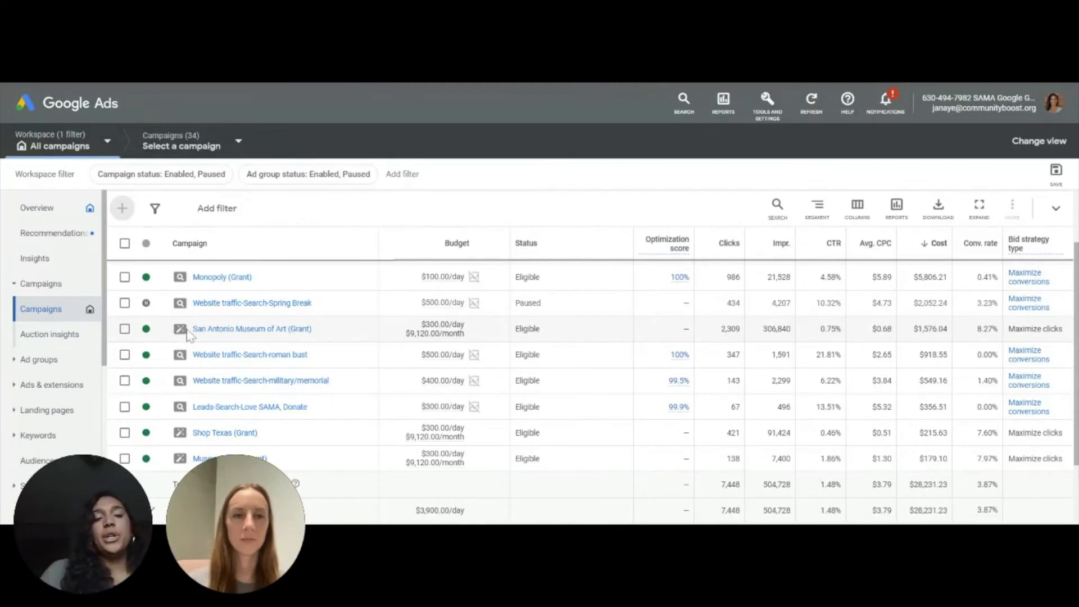
# Step: Open the San Antonio Museum of Art (Grant) campaign and review its performance summary, search terms and ad preview
pyautogui.click(223, 331)
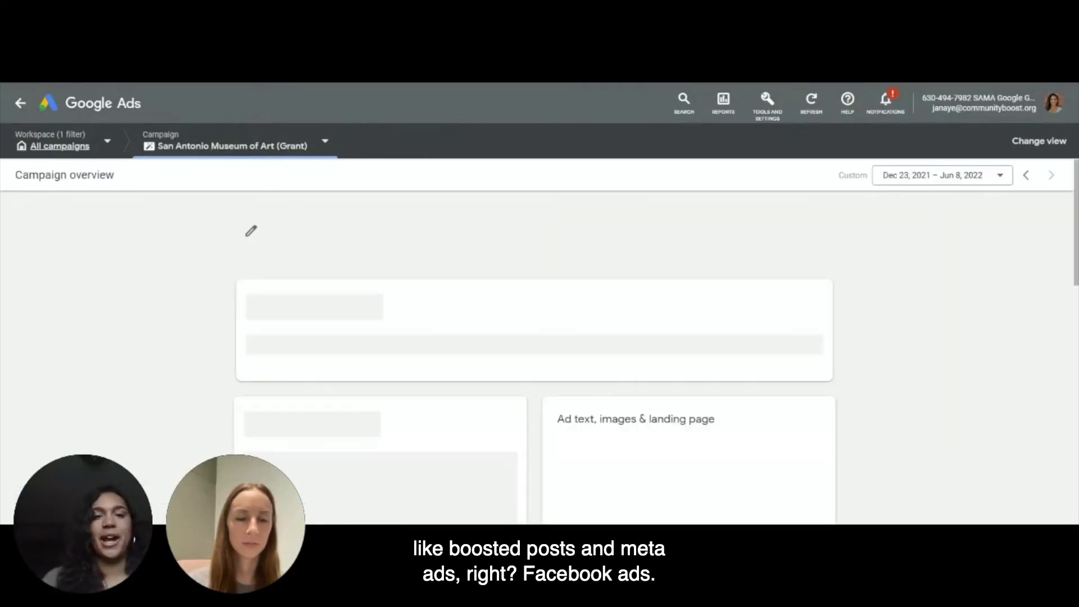
pyautogui.scroll(-1, 522, 274)
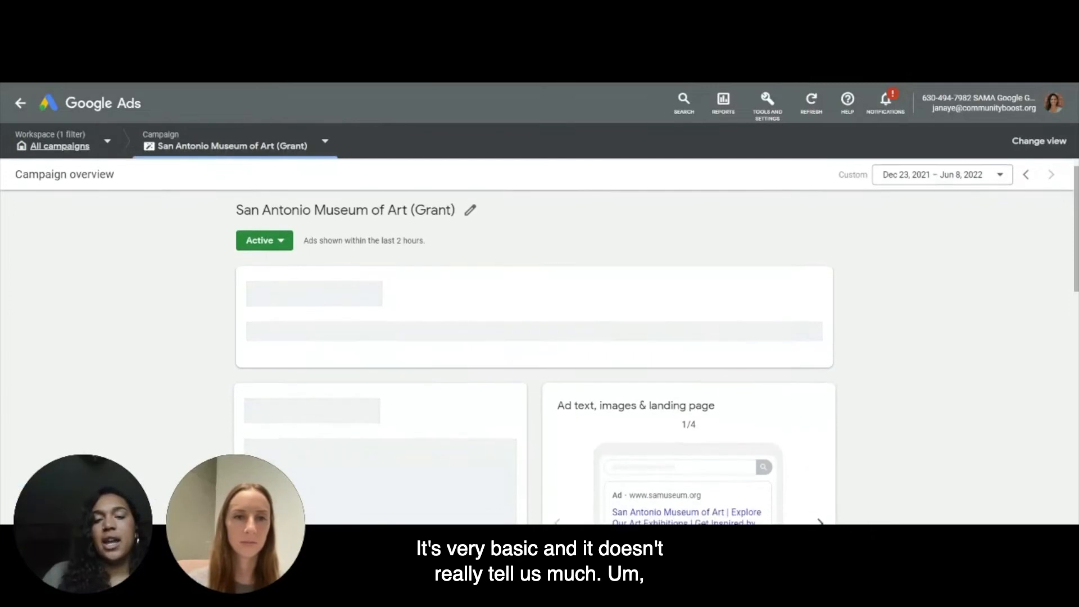
pyautogui.scroll(-1, 472, 343)
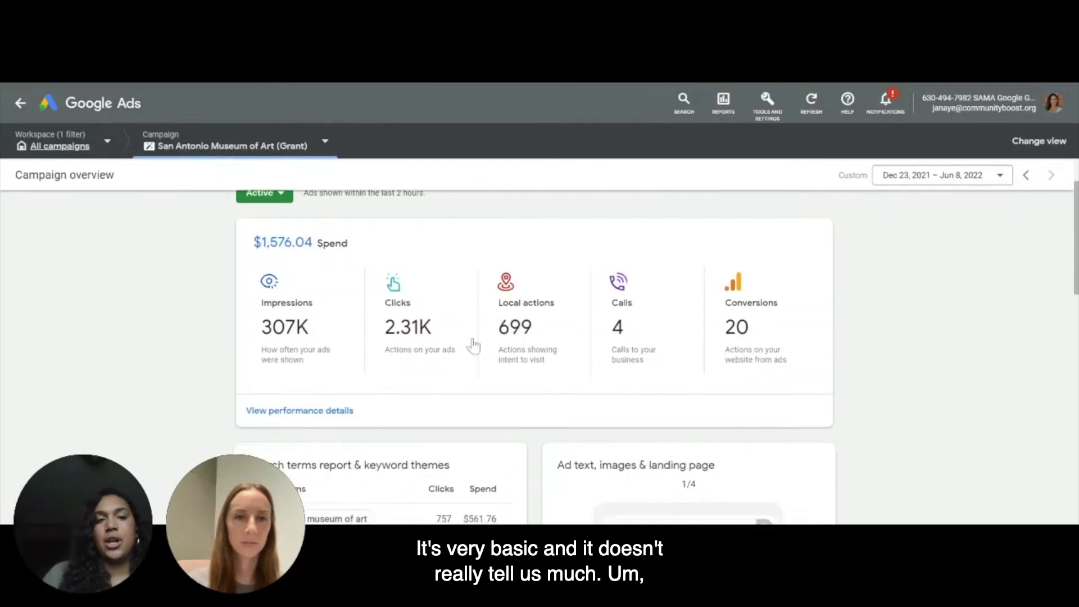
pyautogui.scroll(-5, 494, 350)
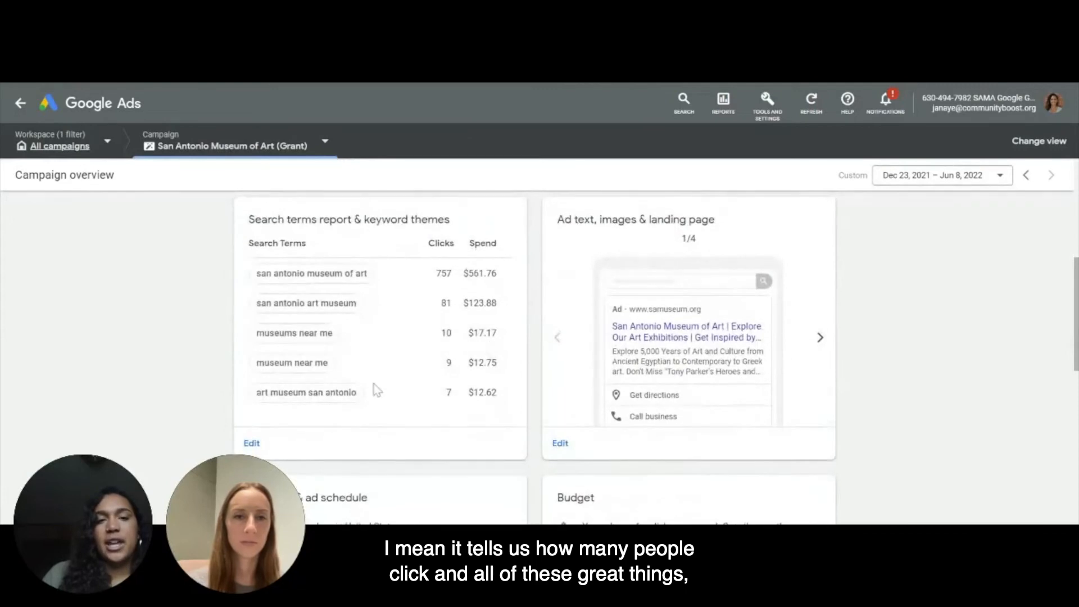
# Step: Review the grant campaign's location, ad schedule and budget, and return to the overview for all campaigns
pyautogui.scroll(-4, 373, 384)
pyautogui.scroll(-1, 373, 380)
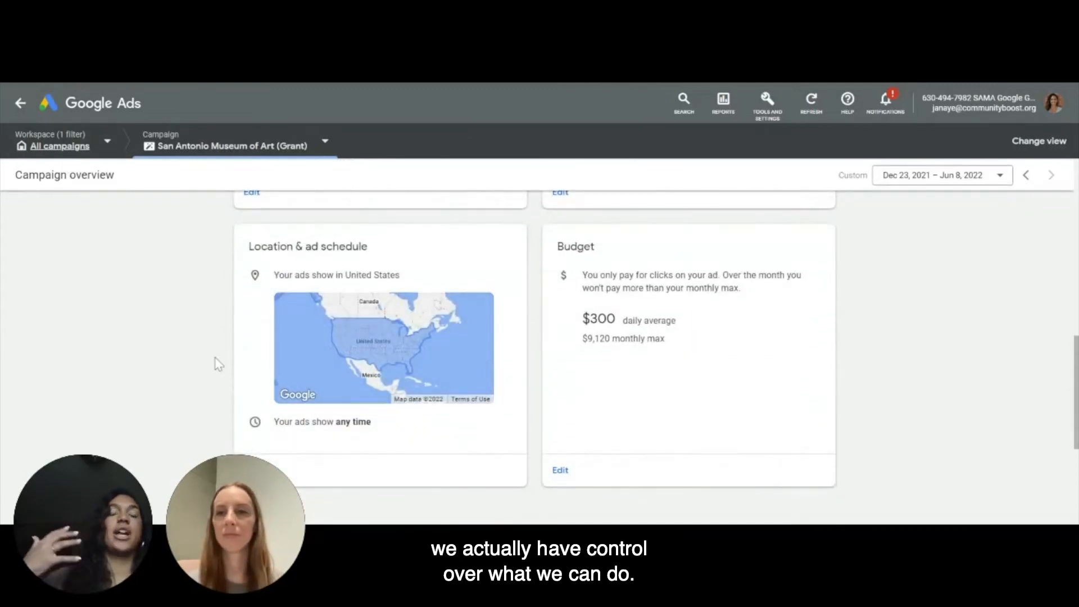
pyautogui.click(70, 147)
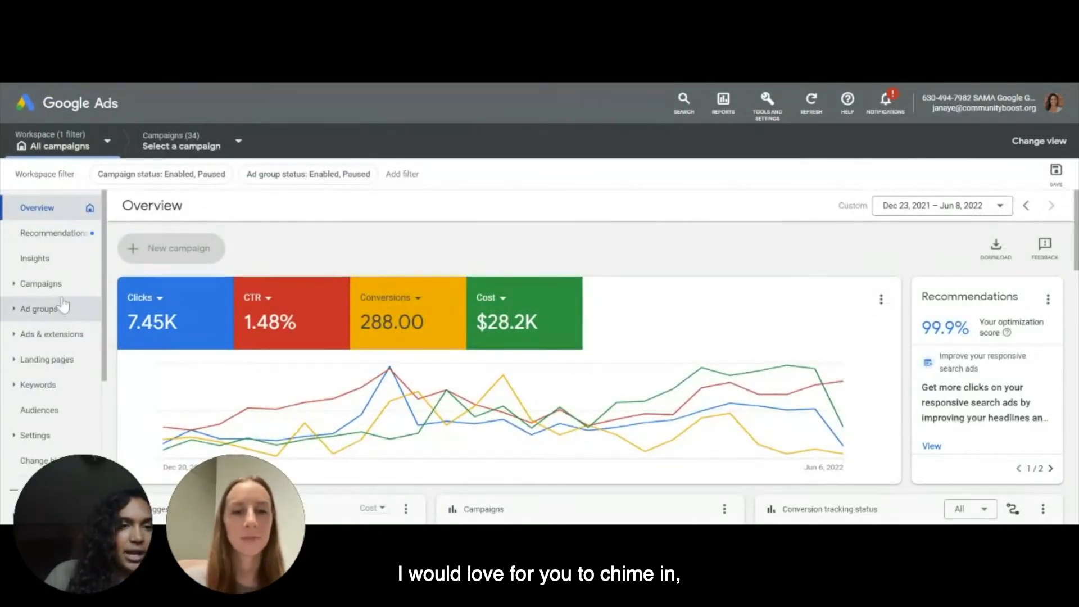
# Step: Open the account's campaigns list and look for an "ad type" filter among its filter options
pyautogui.click(45, 284)
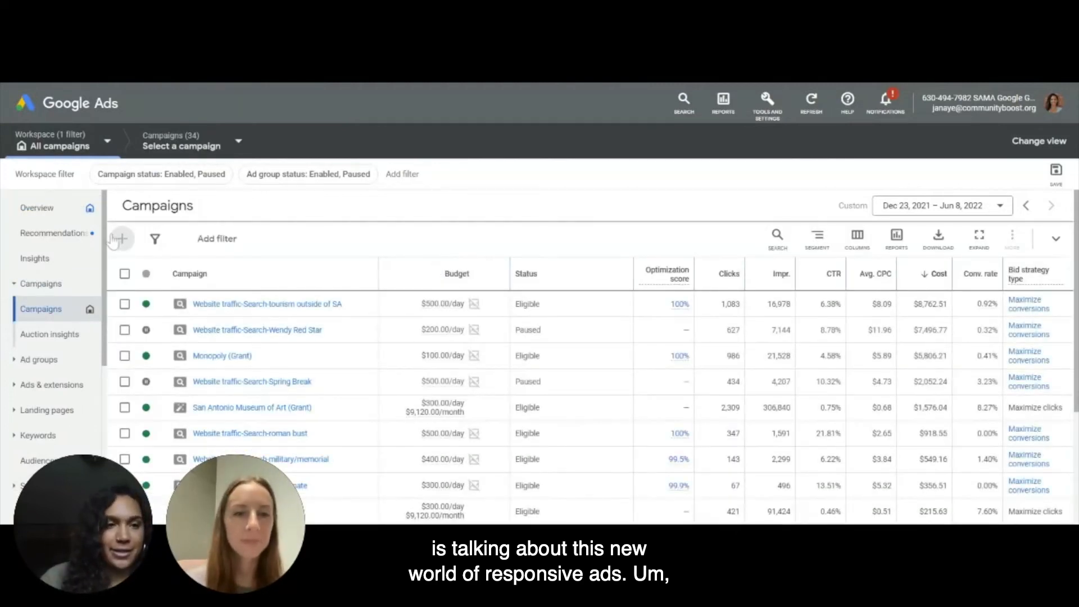
pyautogui.click(155, 240)
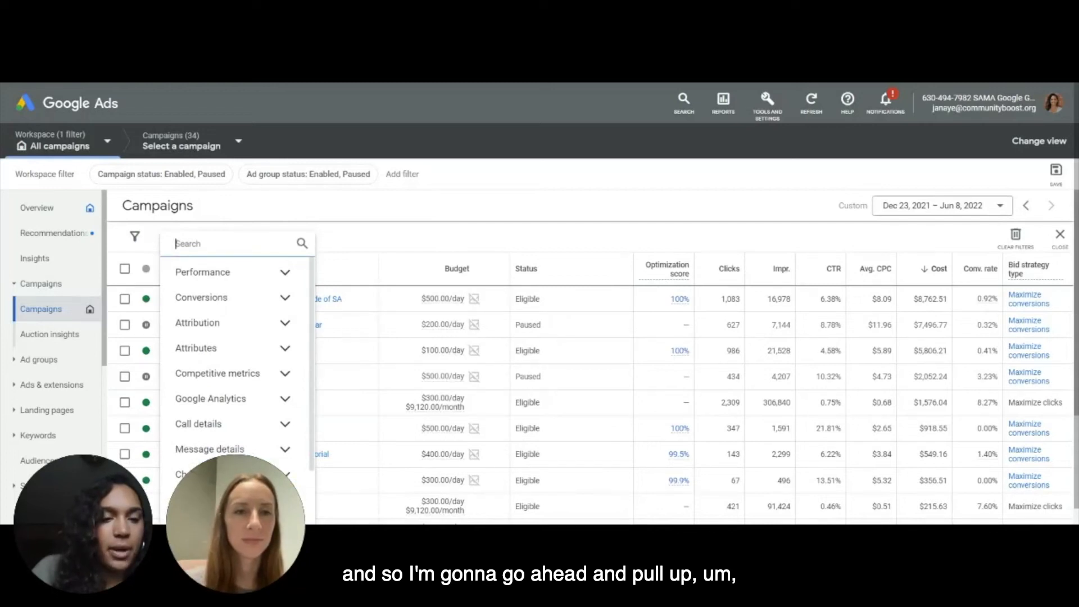
pyautogui.write('ad')
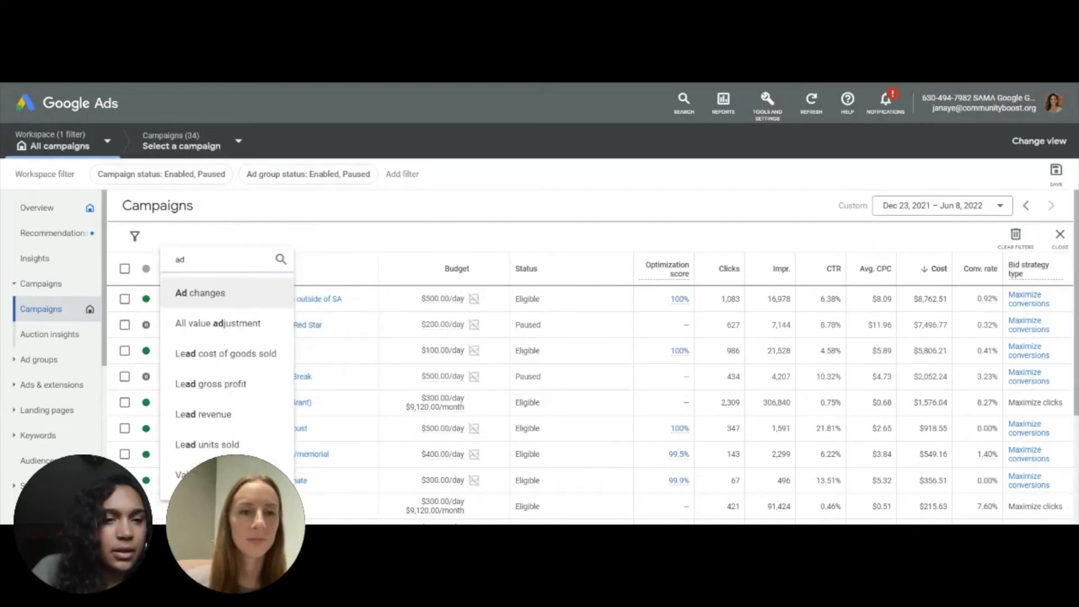
pyautogui.write(' ty')
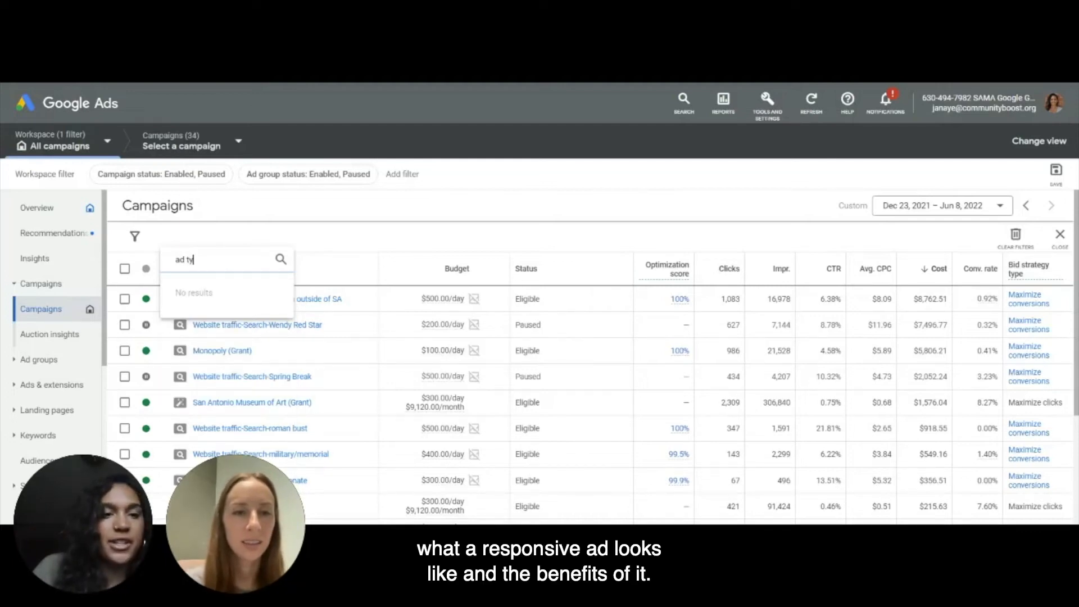
pyautogui.write('pe')
pyautogui.hotkey('ctrl', 'shift', 'Left')
pyautogui.hotkey('ctrl', 'shift', 'Left')
pyautogui.press('BackSpace')
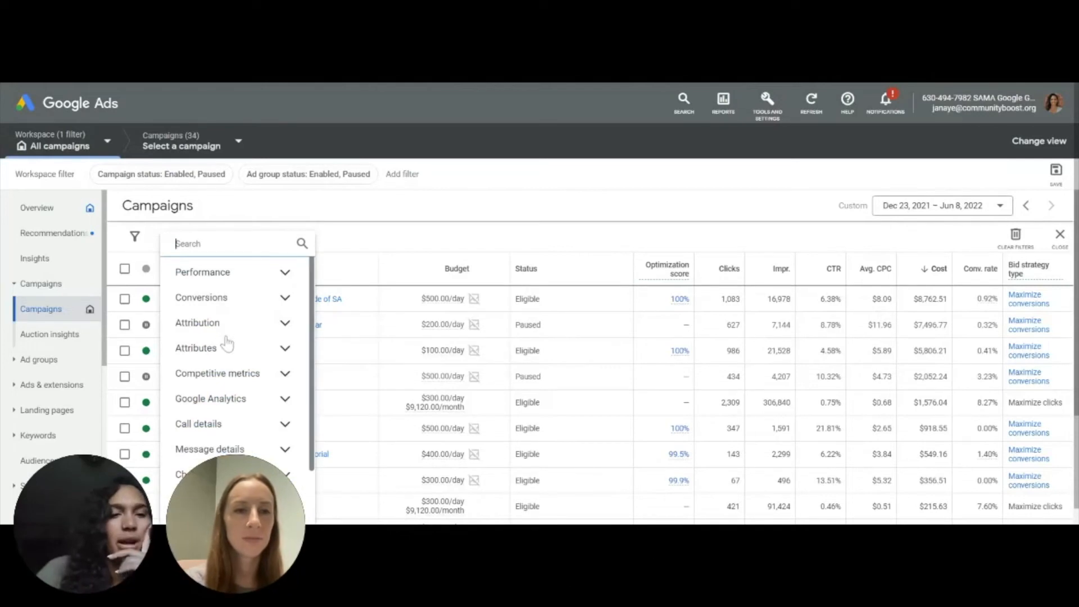
pyautogui.scroll(-1, 227, 343)
pyautogui.scroll(-2, 227, 343)
pyautogui.scroll(3, 236, 315)
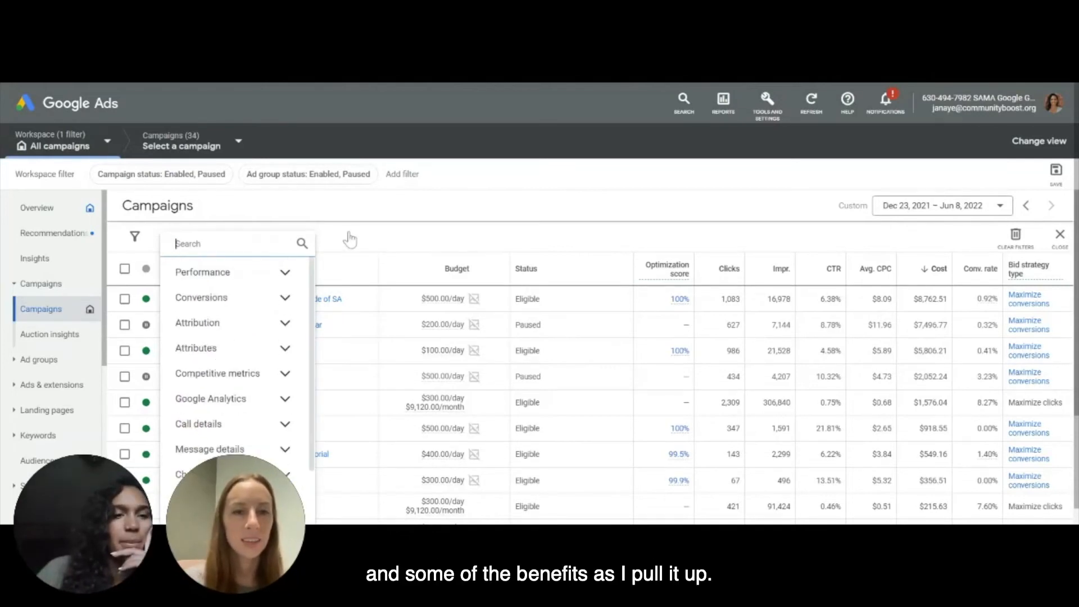
# Step: Open the list of ads across all campaigns and search the additional filter options for "respon", leaving the existing filters as they are
pyautogui.click(57, 385)
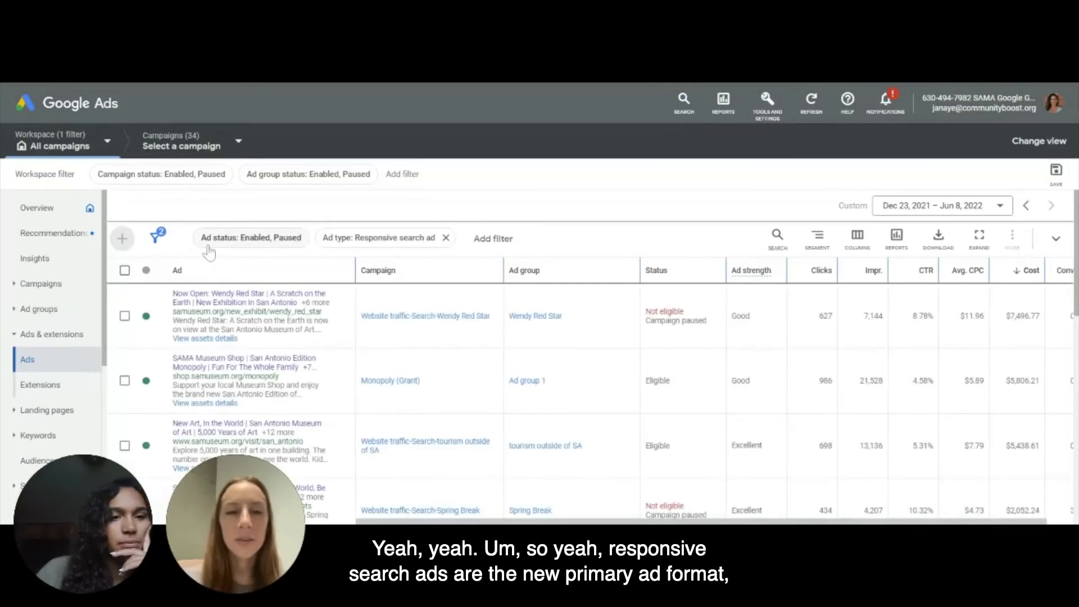
pyautogui.click(479, 238)
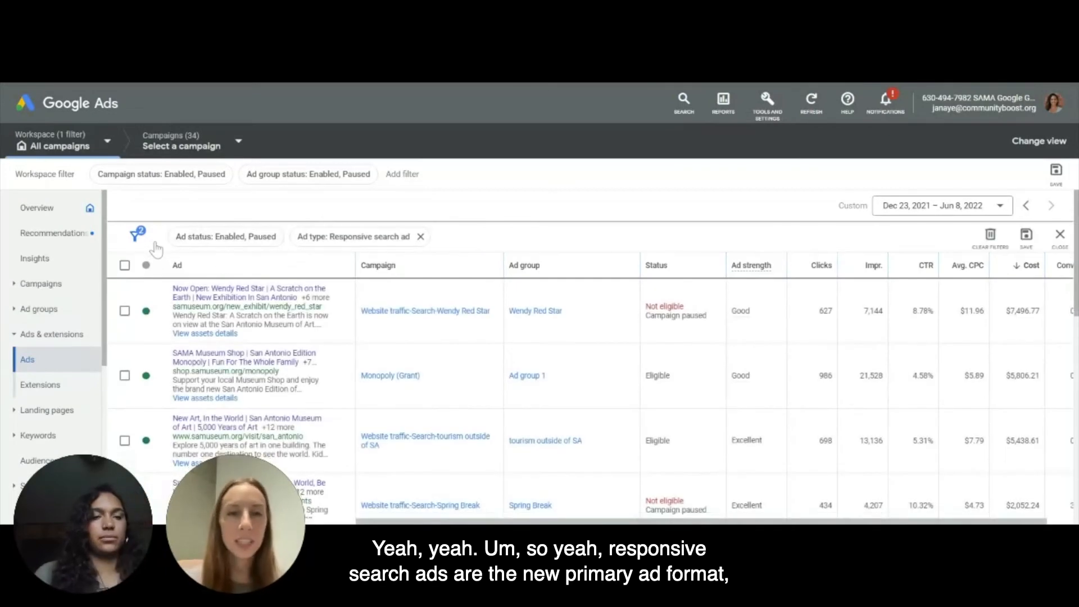
pyautogui.write('respon')
pyautogui.press('BackSpace')
pyautogui.press('BackSpace')
pyautogui.press('BackSpace')
pyautogui.press('BackSpace')
pyautogui.press('BackSpace')
pyautogui.press('BackSpace')
pyautogui.click(484, 225)
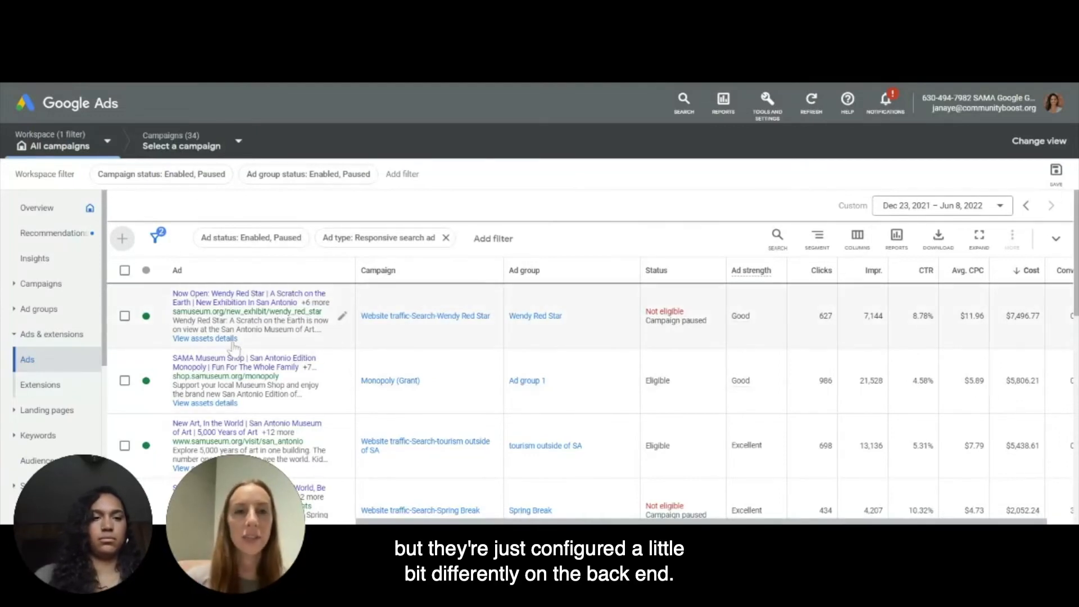
# Step: Open the asset details of the Wendy Red Star responsive search ad and review its assets' status, type, position pinning and impressions
pyautogui.click(205, 339)
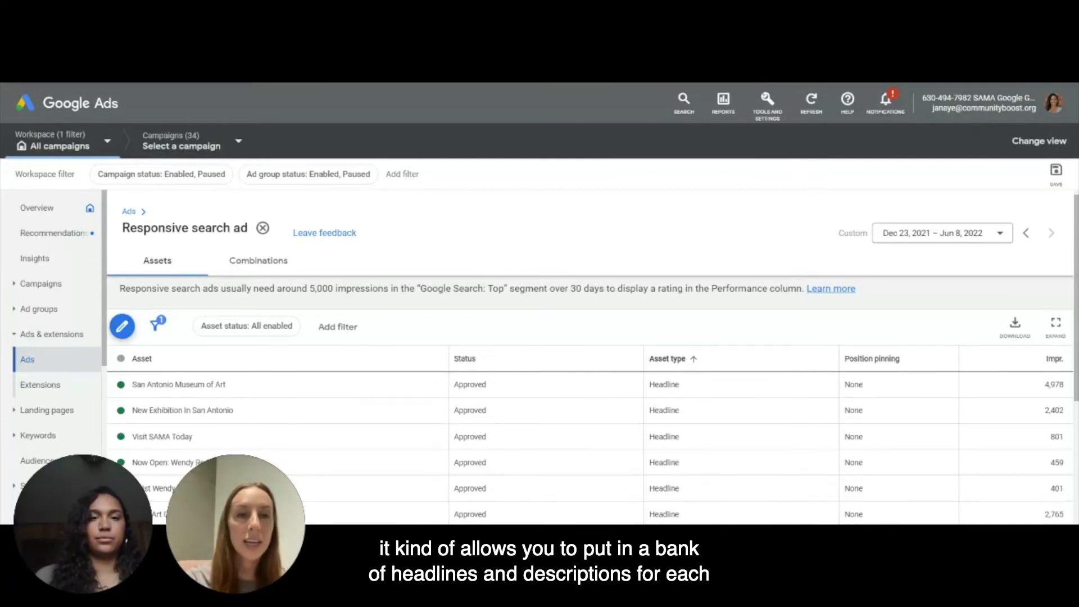
pyautogui.scroll(-1, 593, 394)
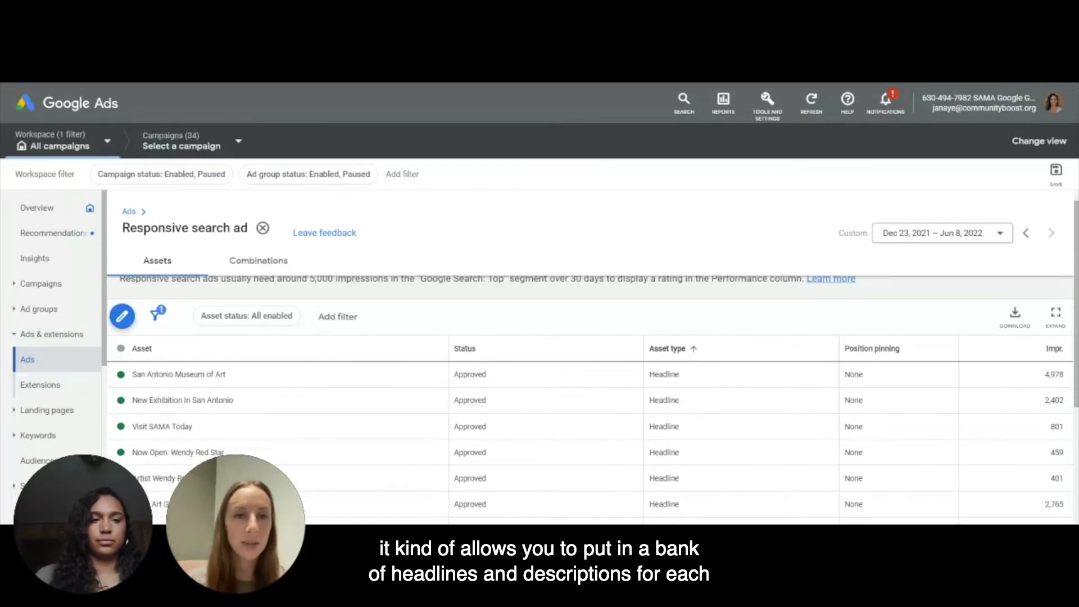
pyautogui.scroll(-2, 270, 339)
pyautogui.scroll(-2, 276, 348)
pyautogui.scroll(3, 275, 349)
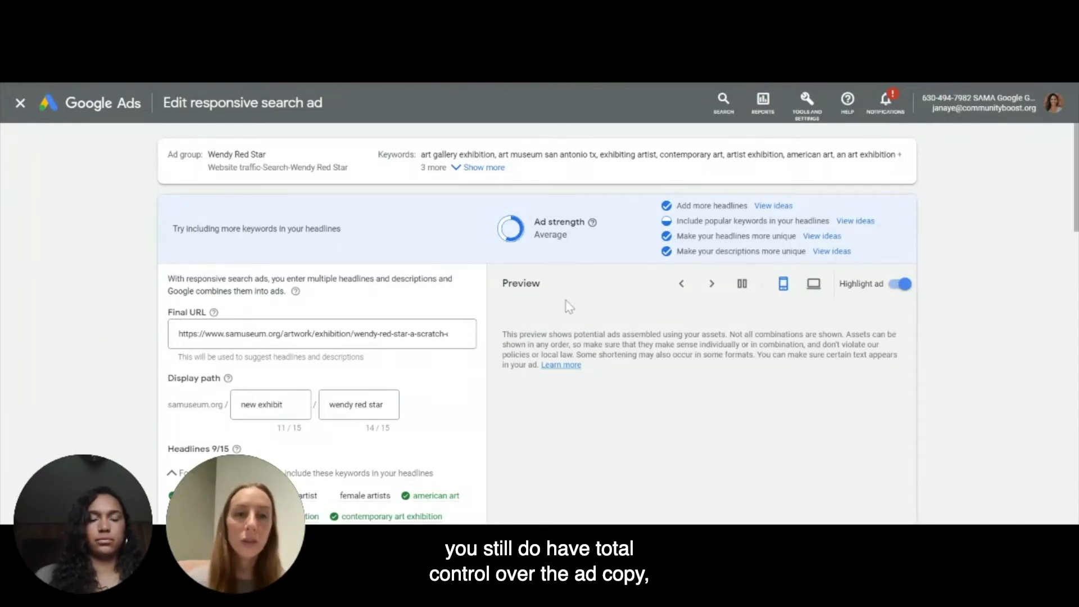
# Step: Review the final URL, display path, headlines and descriptions in the editor of the Wendy Red Star responsive search ad
pyautogui.scroll(-2, 250, 255)
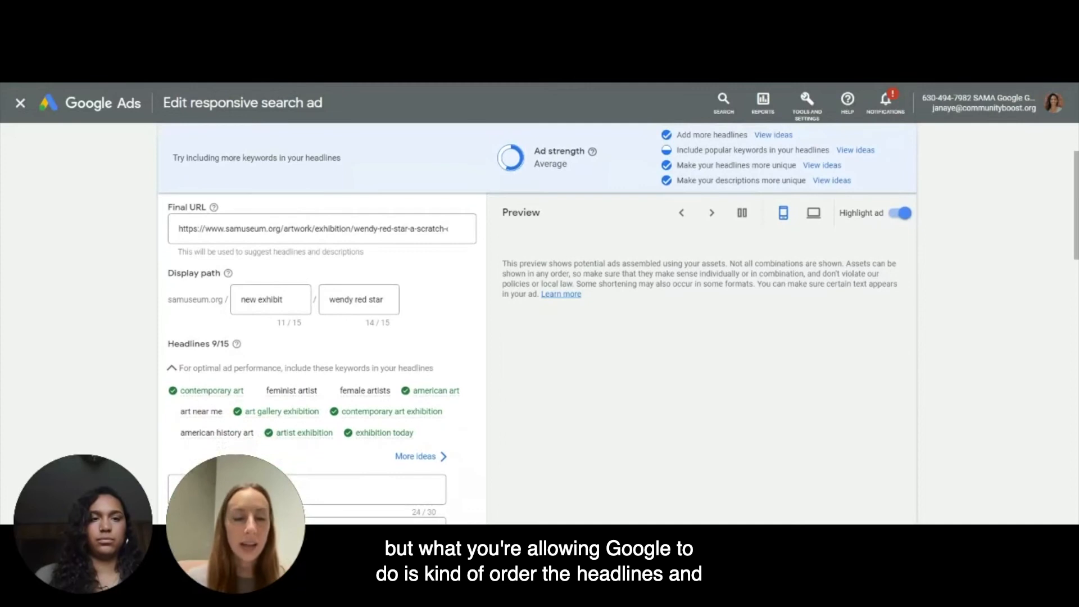
pyautogui.scroll(-3, 387, 345)
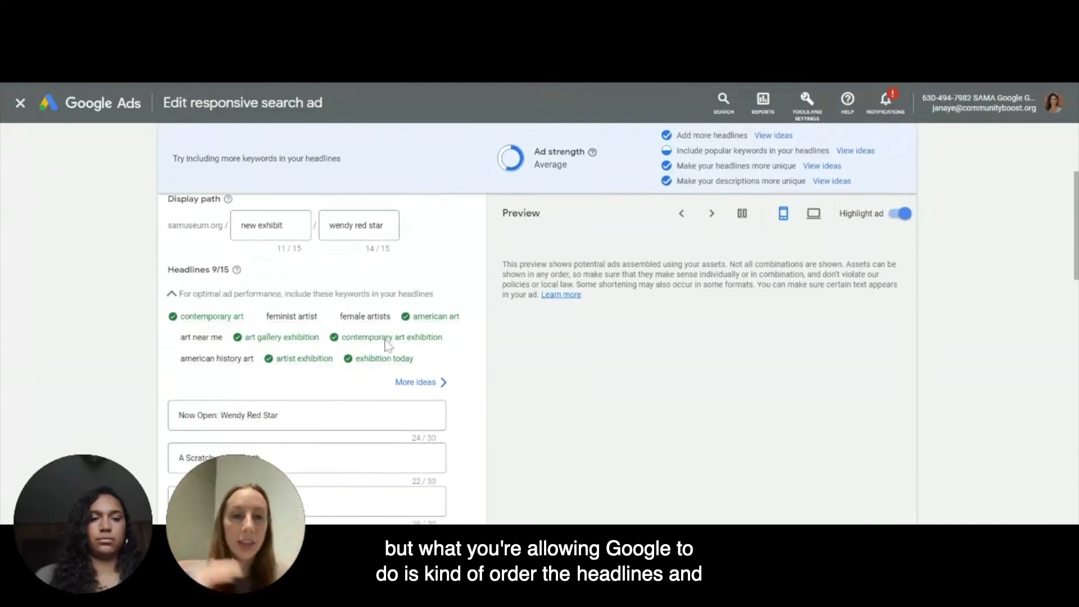
pyautogui.scroll(-2, 393, 475)
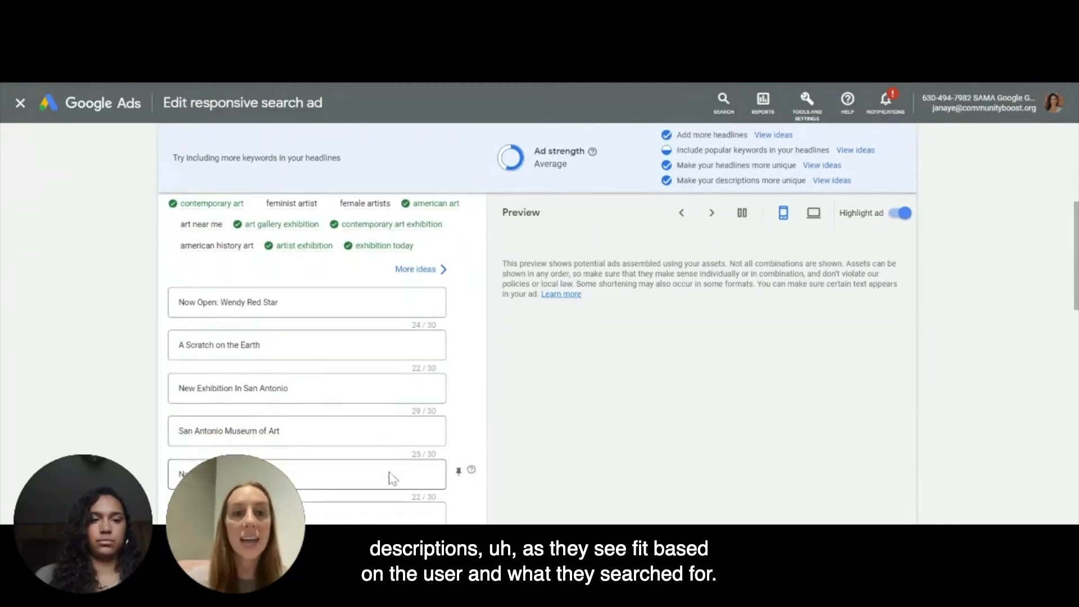
pyautogui.scroll(-5, 393, 478)
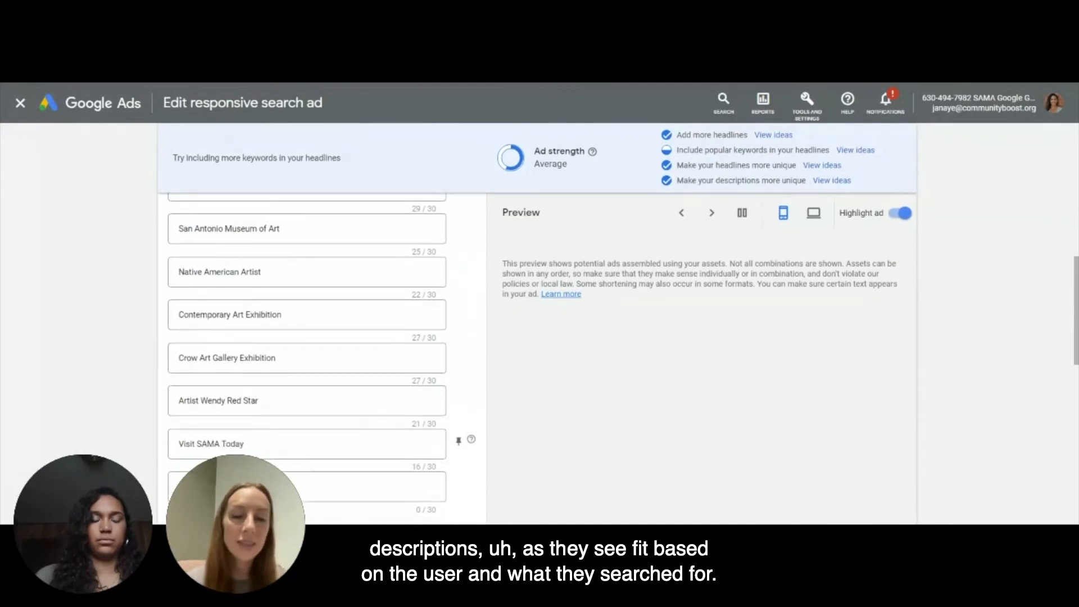
pyautogui.scroll(-1, 307, 360)
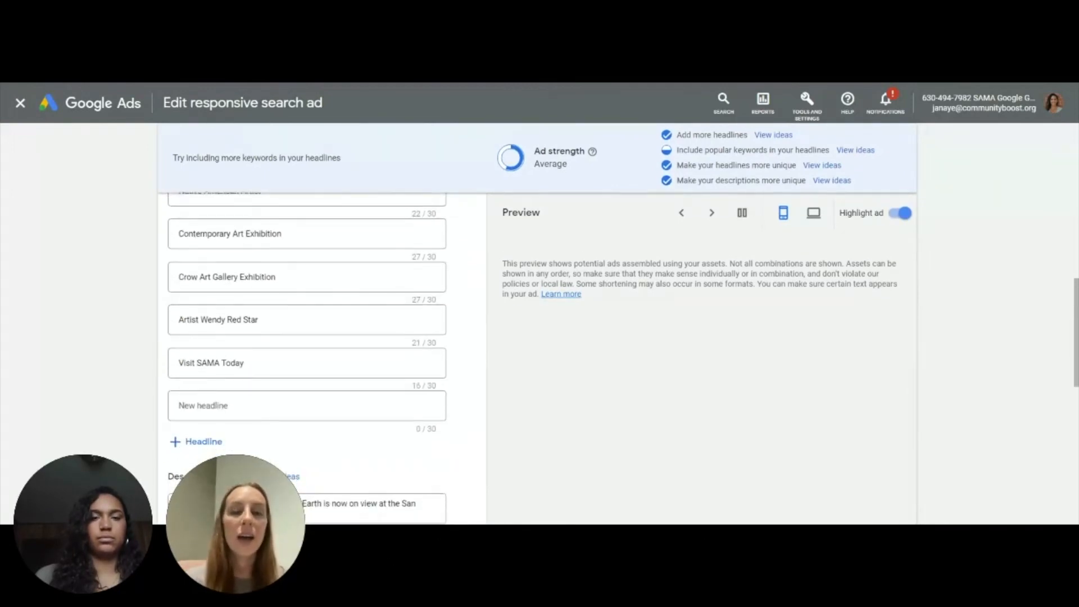
pyautogui.scroll(-3, 307, 360)
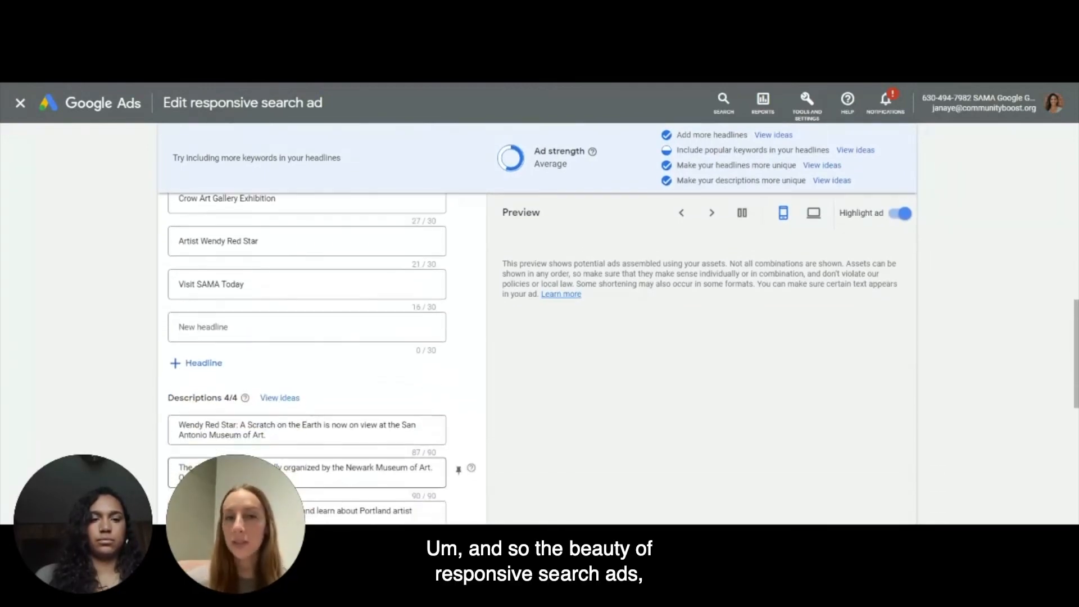
pyautogui.scroll(-2, 307, 360)
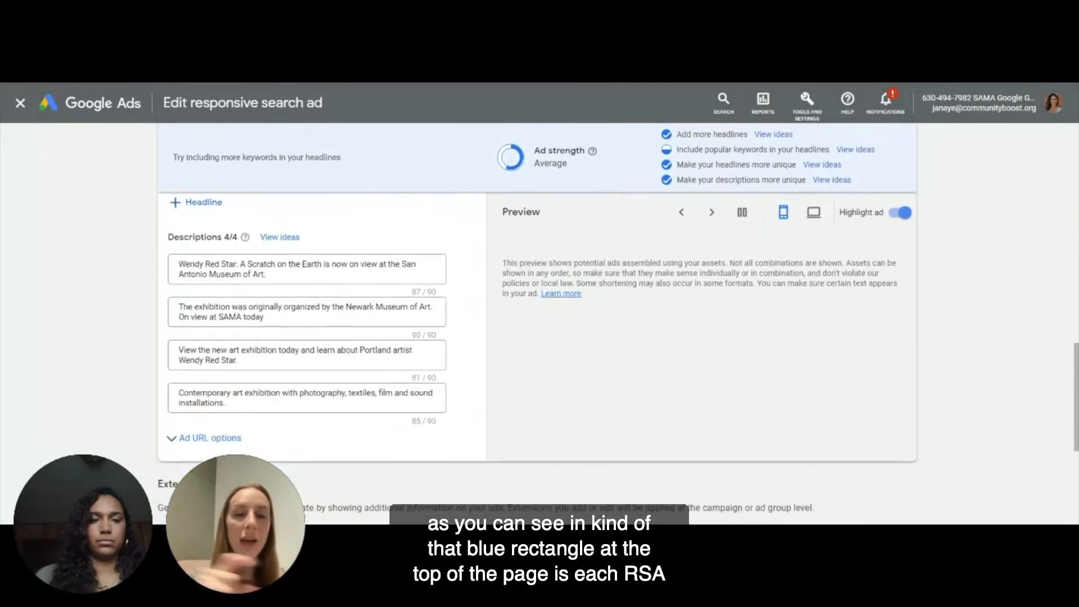
# Step: Check the ad strength rating and its improvement suggestions against the ad copy, and close the ad editor without changes
pyautogui.scroll(1, 307, 337)
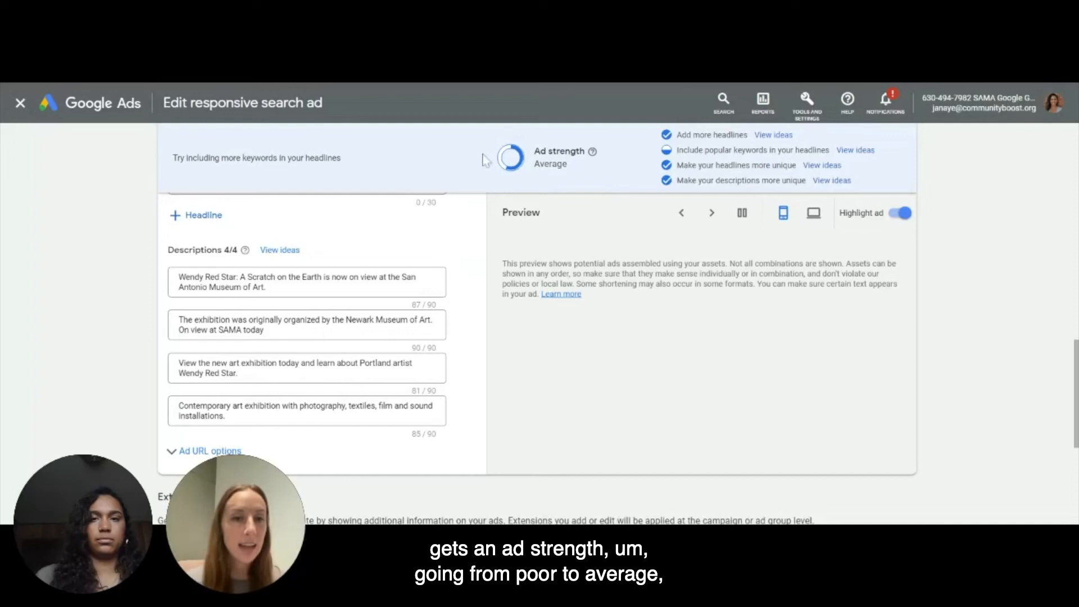
pyautogui.scroll(3, 463, 319)
pyautogui.scroll(15, 463, 318)
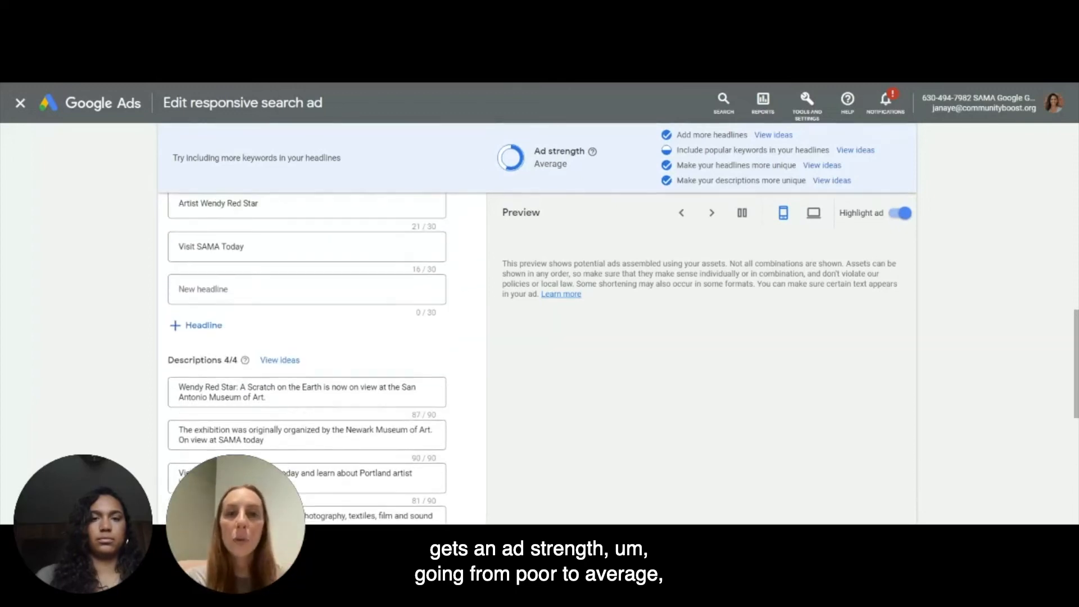
pyautogui.scroll(9, 323, 360)
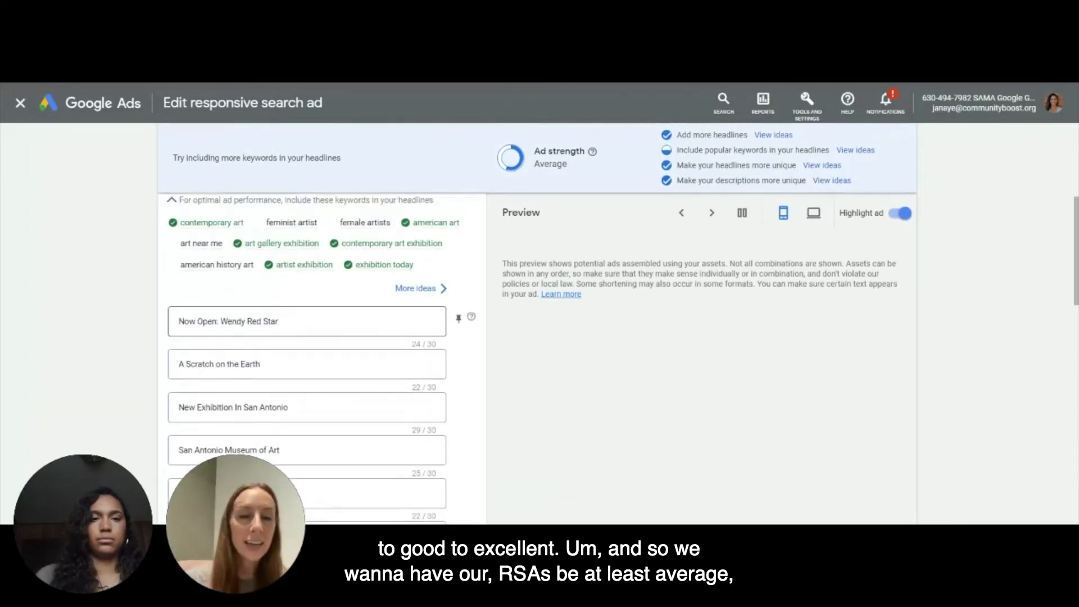
pyautogui.scroll(2, 322, 360)
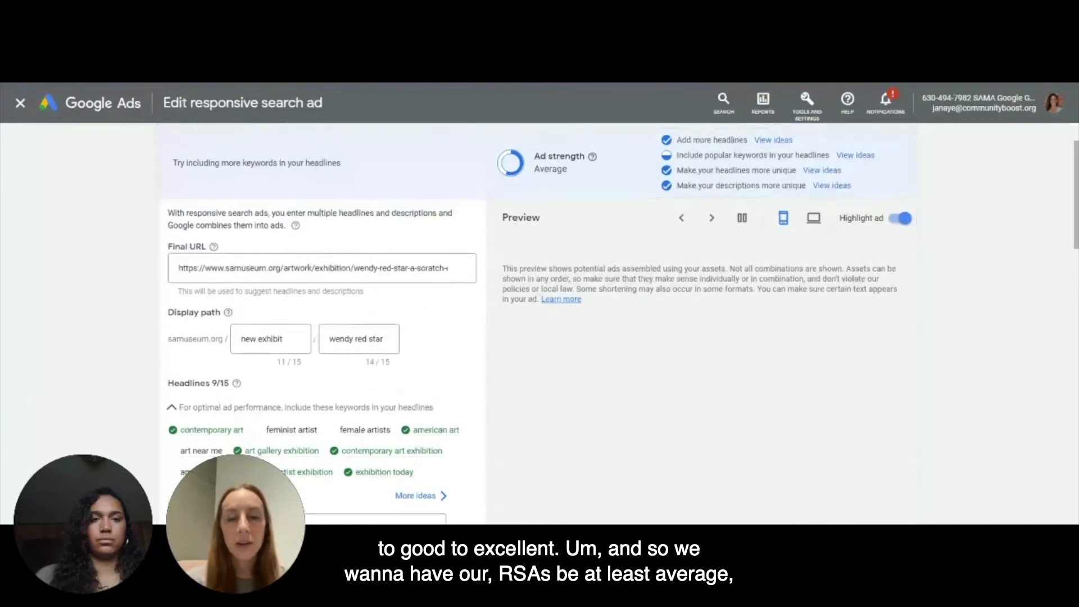
pyautogui.moveTo(594, 158)
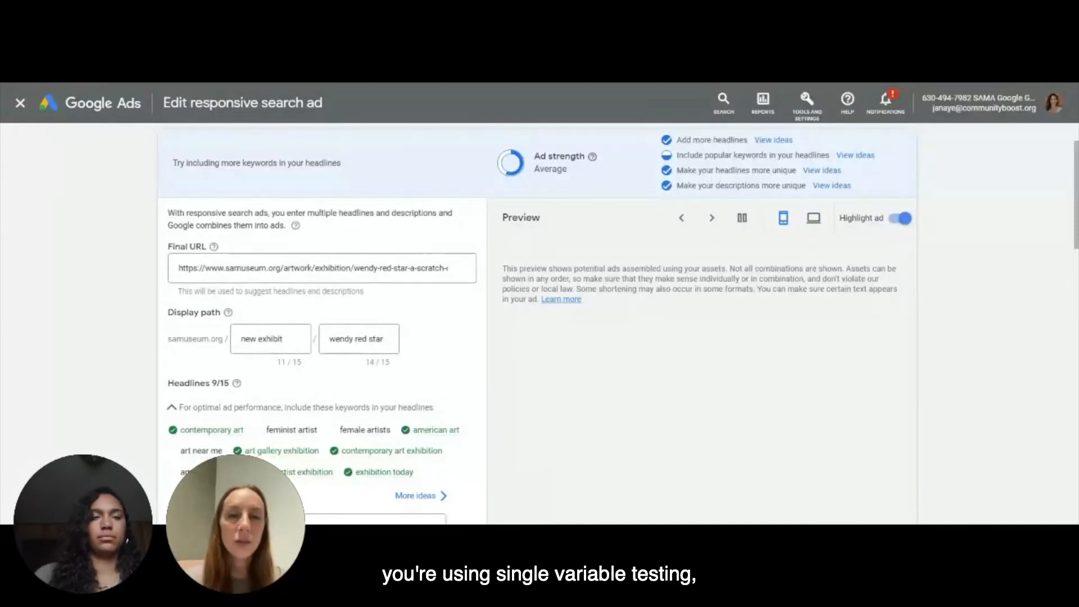
pyautogui.click(20, 103)
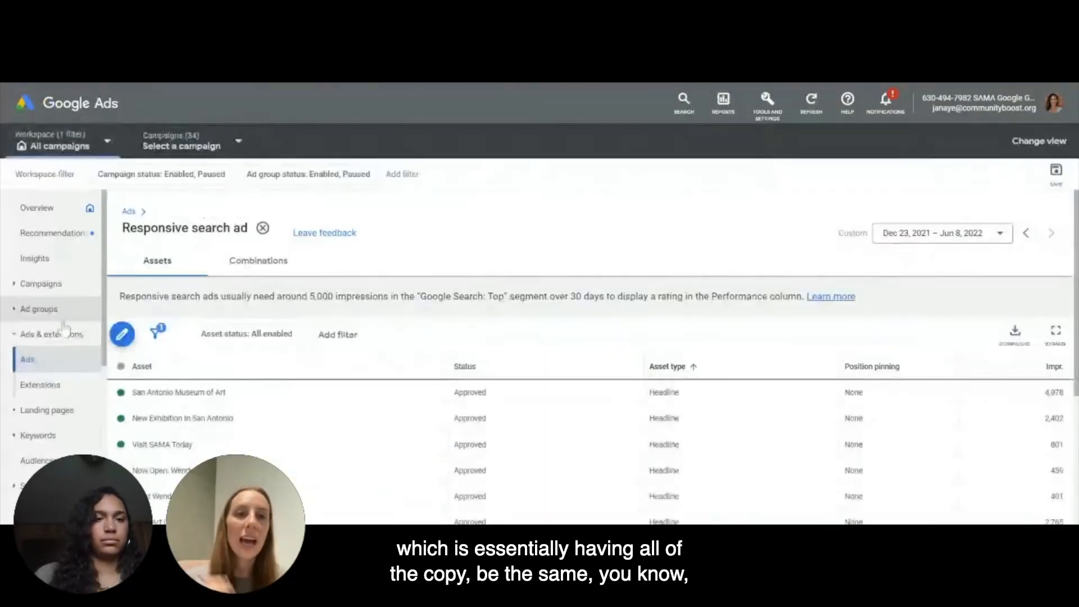
# Step: Show all enabled and paused ads in the tourism outside of SA ad group of its Website traffic campaign, removing the Responsive search ad filter
pyautogui.click(66, 284)
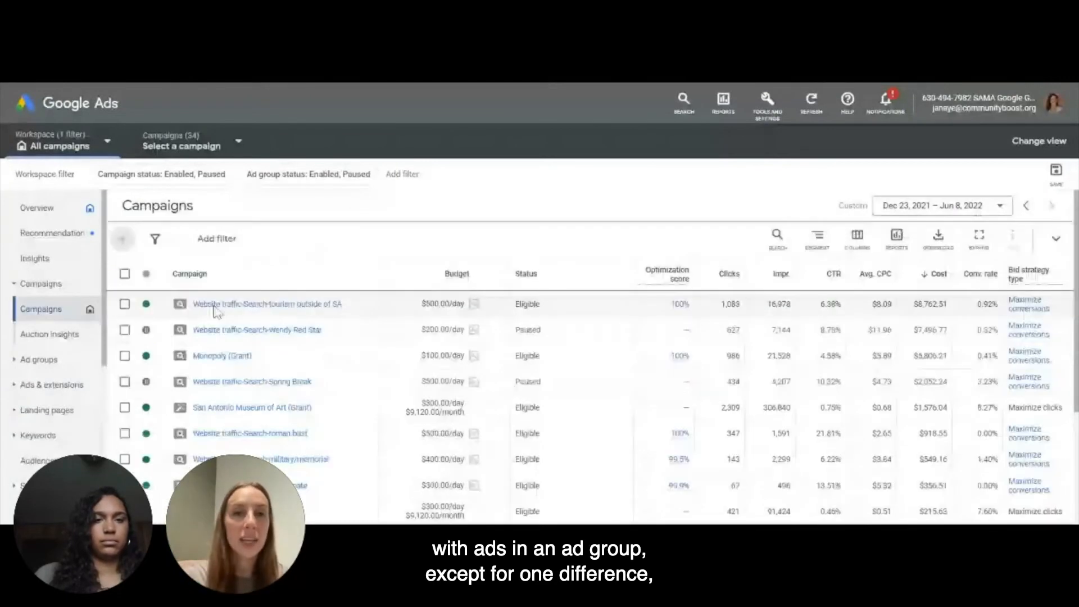
pyautogui.click(281, 306)
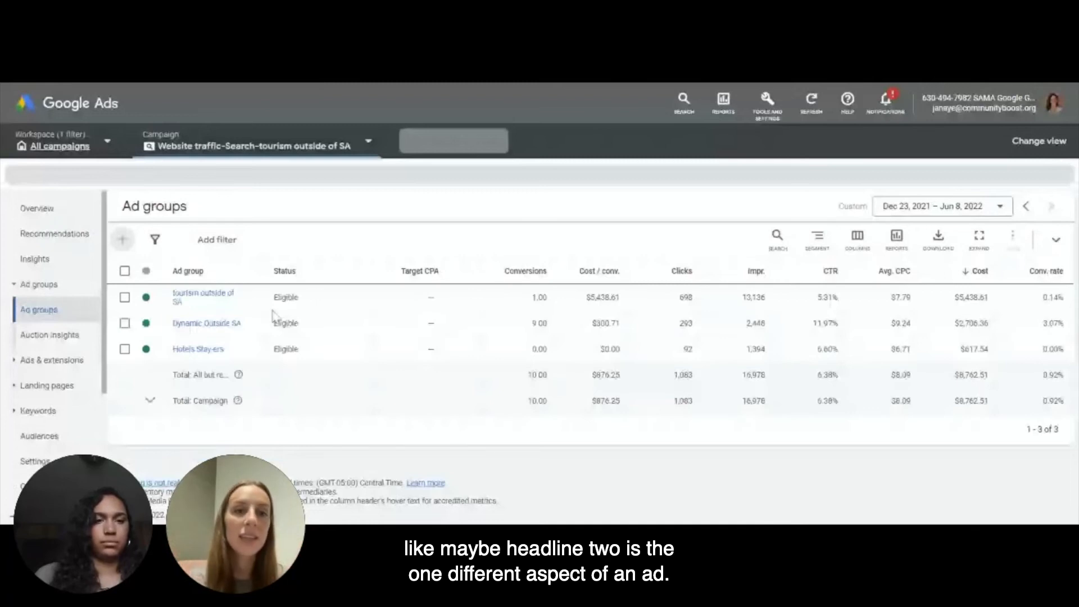
pyautogui.click(222, 295)
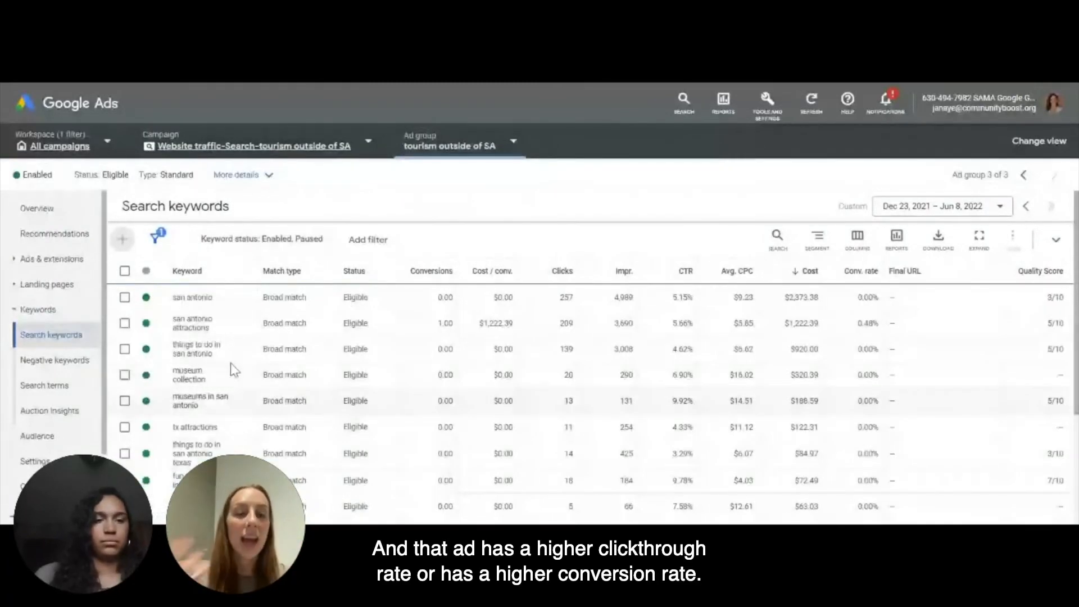
pyautogui.click(52, 259)
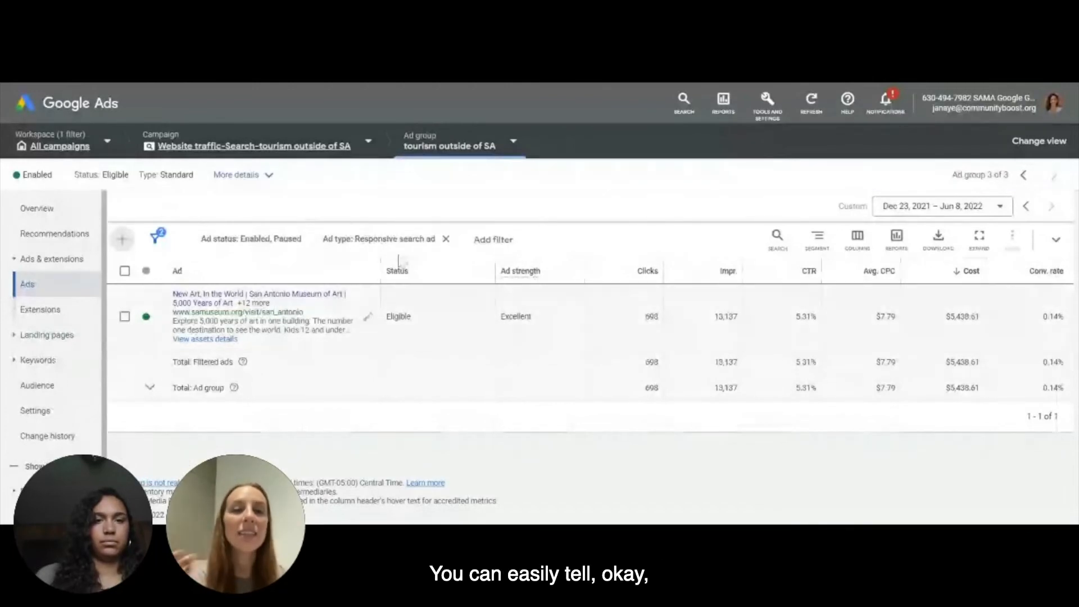
pyautogui.click(445, 238)
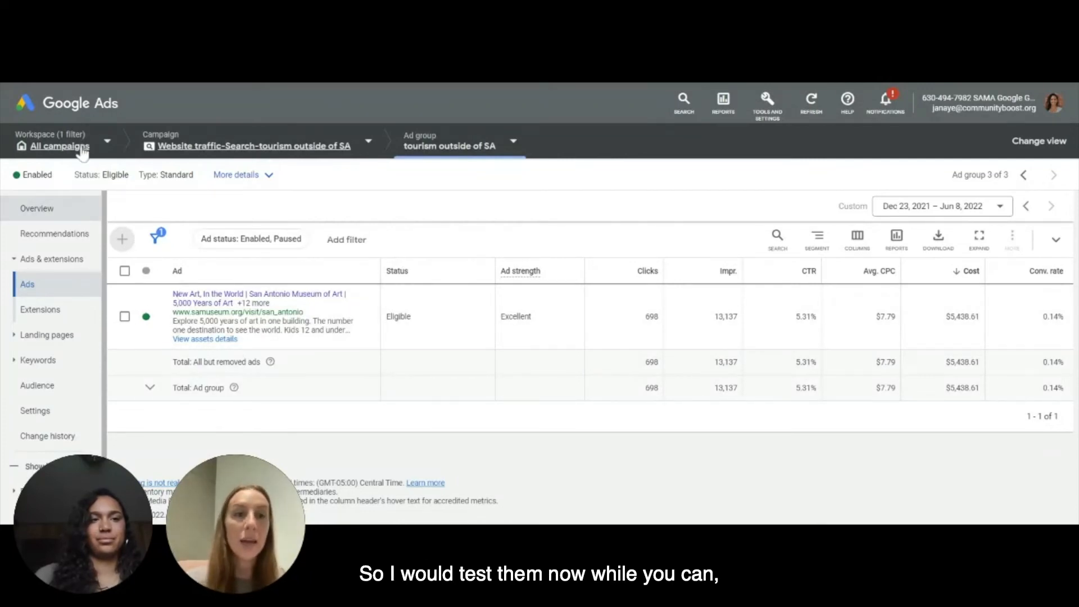
# Step: Return to the overview for all campaigns and set the date range to Last 30 days
pyautogui.click(62, 147)
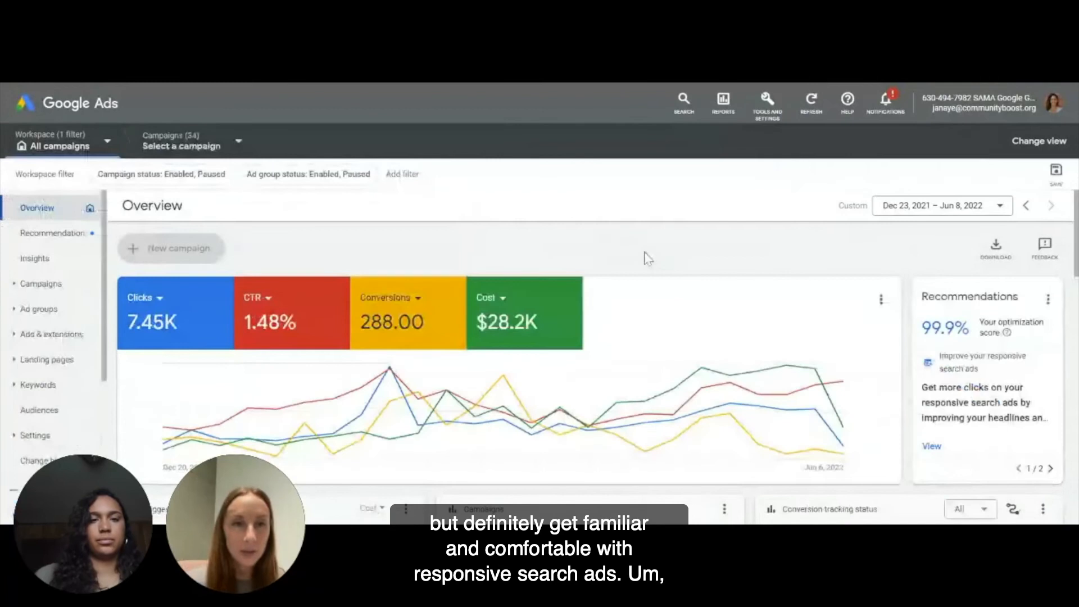
pyautogui.click(893, 217)
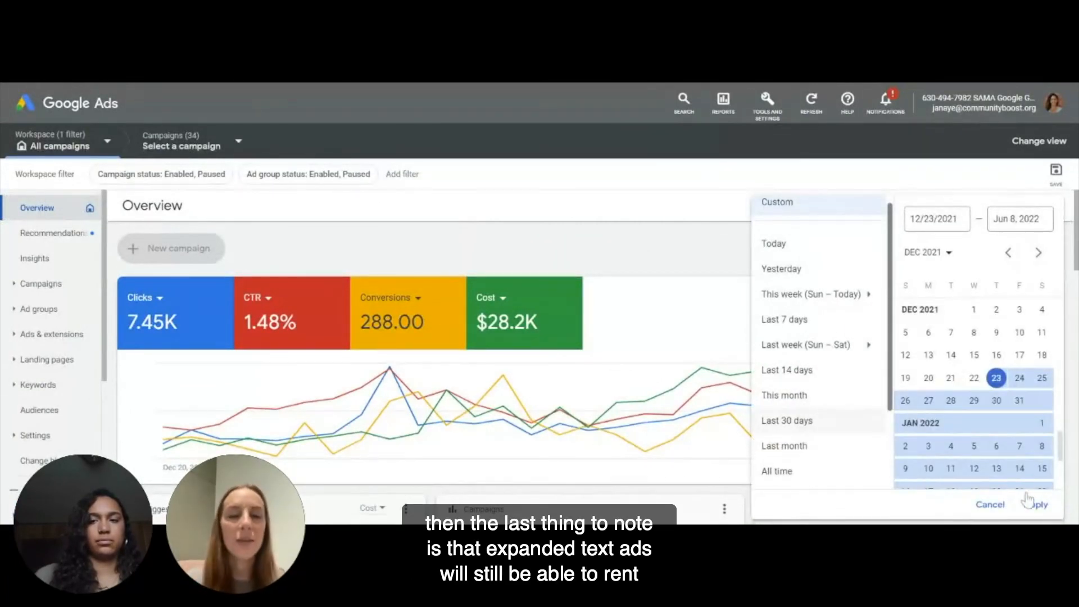
pyautogui.click(1034, 504)
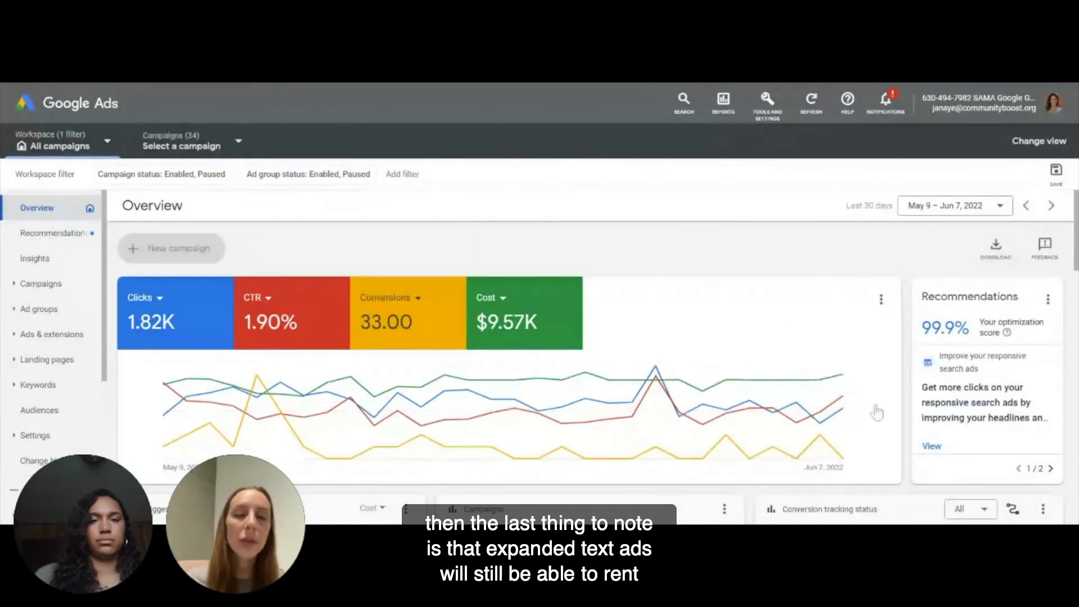